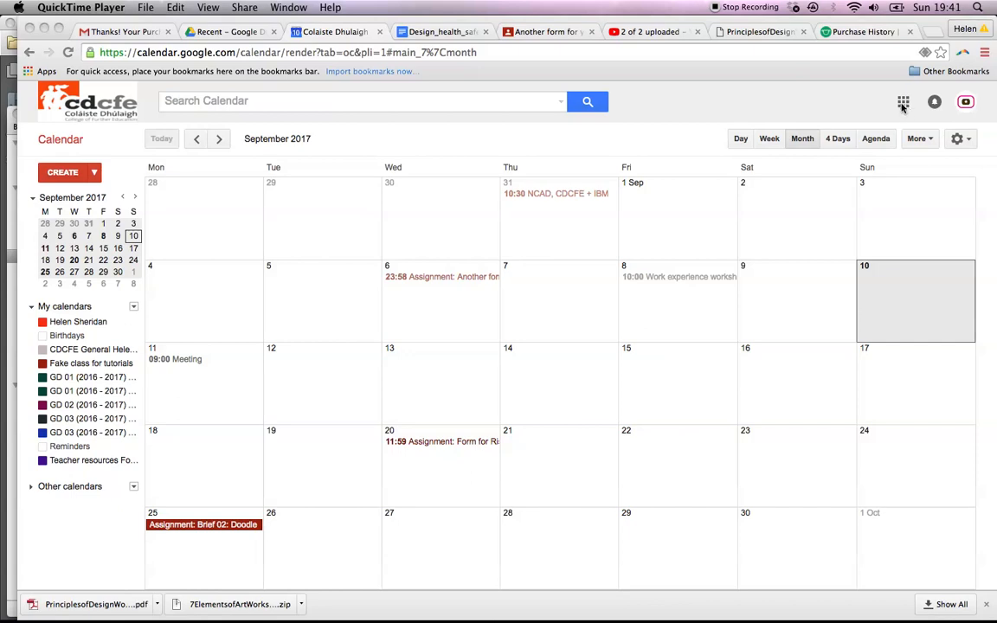
Open Calendar from the Google apps launcher and display it by month.
click(903, 103)
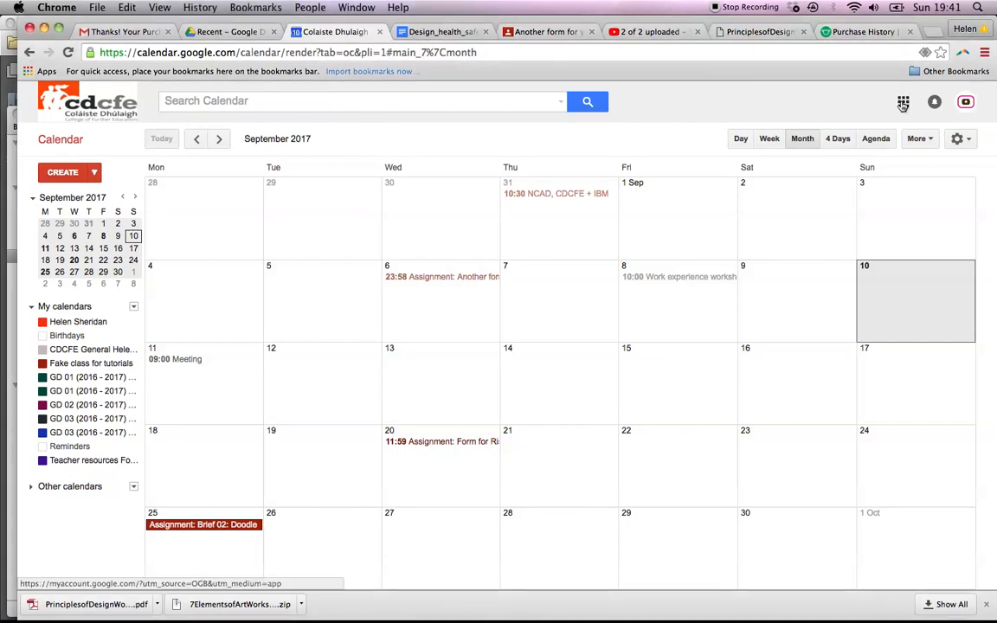
click(903, 103)
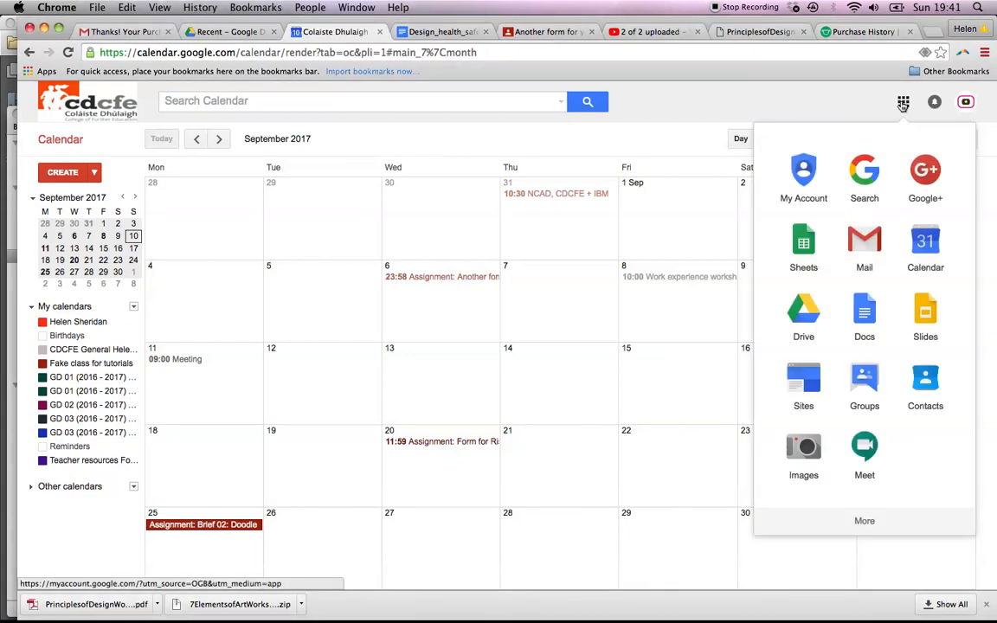
click(926, 248)
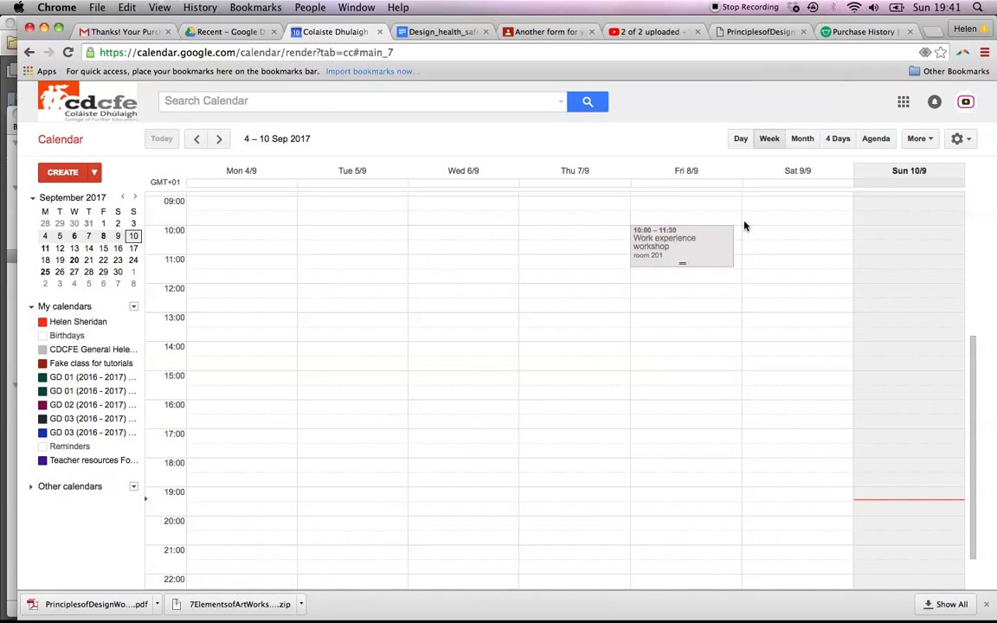
click(802, 138)
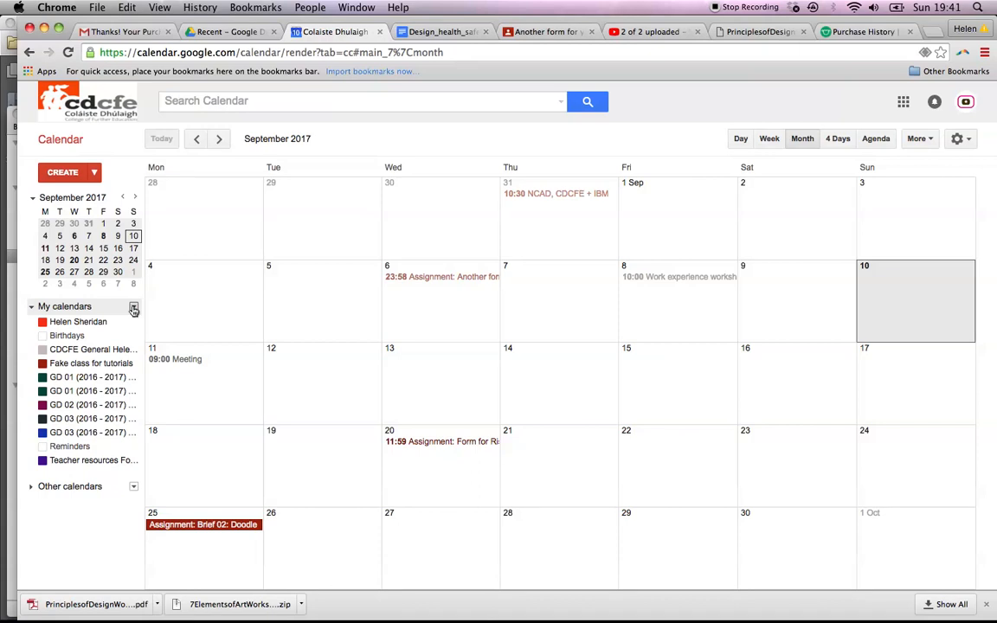
Start a new calendar under My calendars, name it "GD 01 2017/2018", and leave its description and location blank.
click(134, 309)
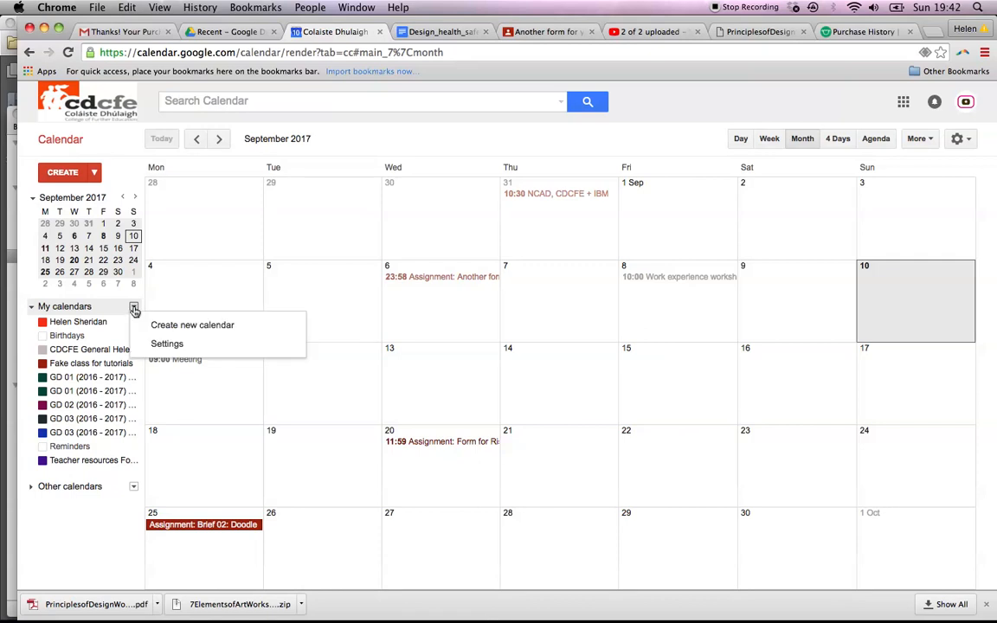
click(174, 329)
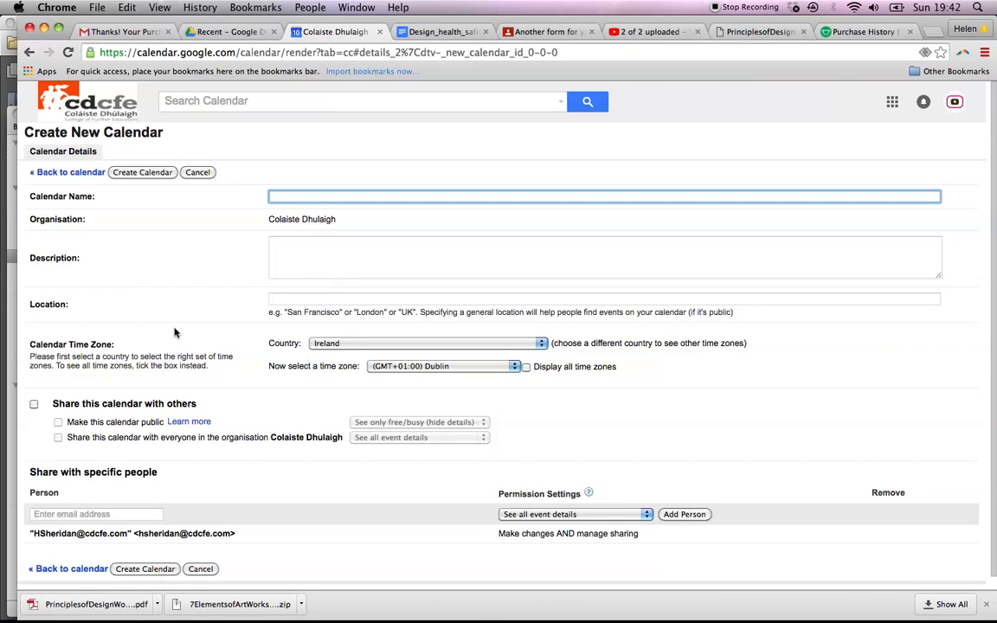
text(GD 01 2017/2018)
click(315, 265)
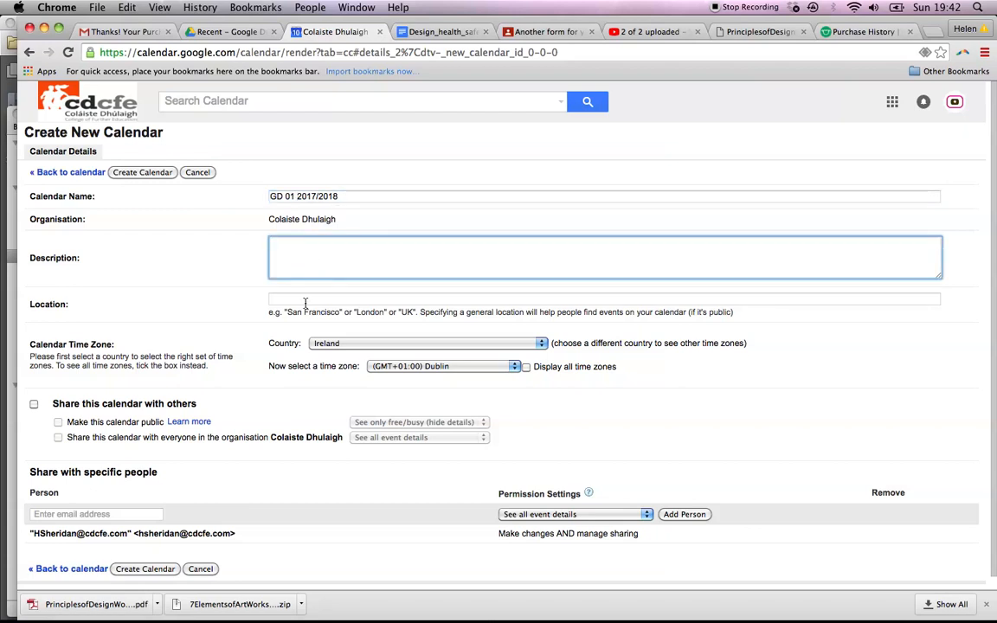
click(304, 301)
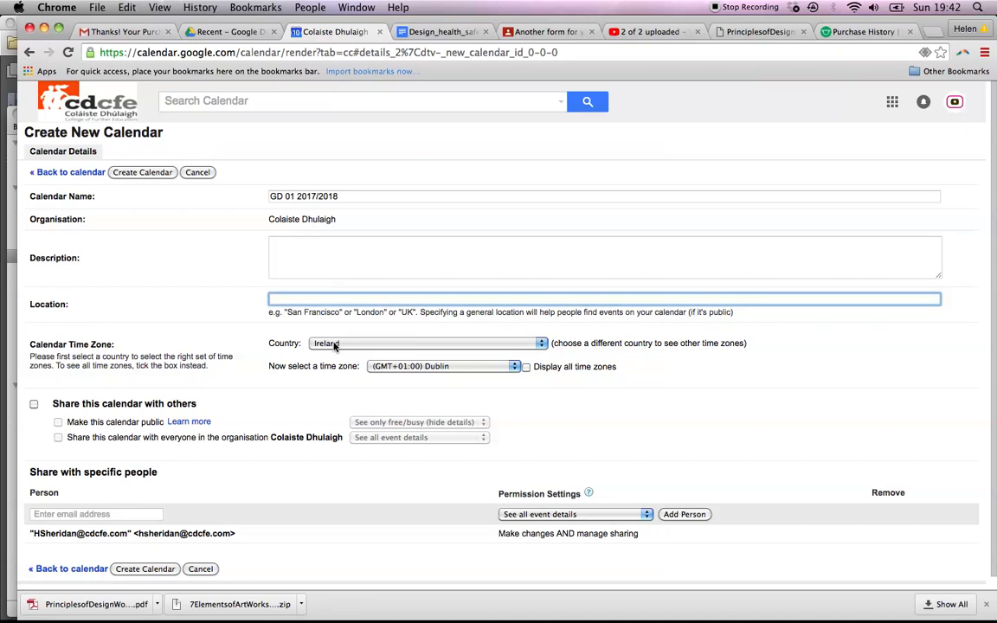
Turn on sharing the new calendar with others and switch it off again.
scroll(334, 345, down, 1)
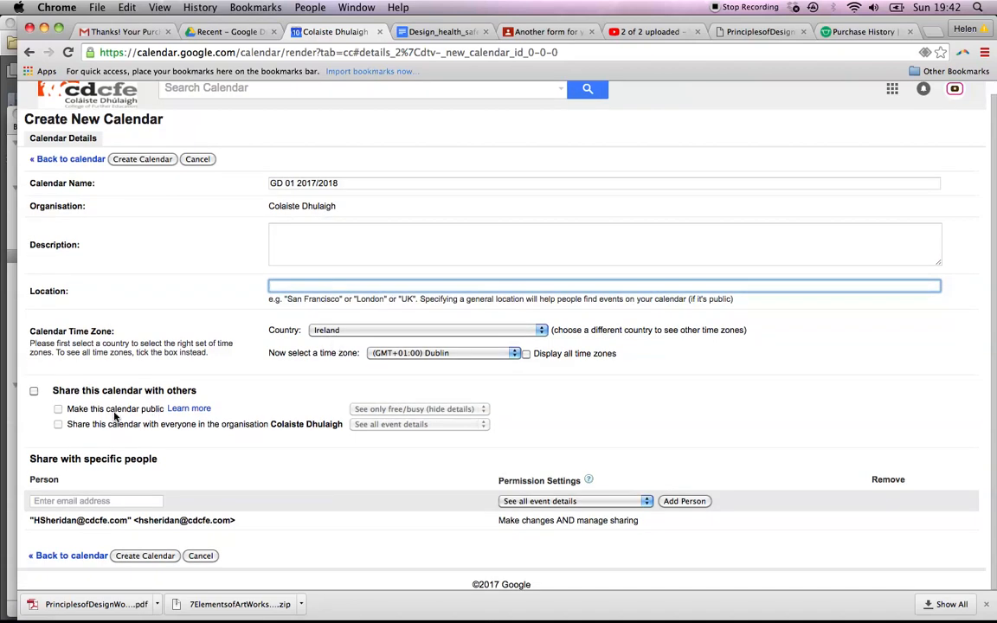
click(34, 392)
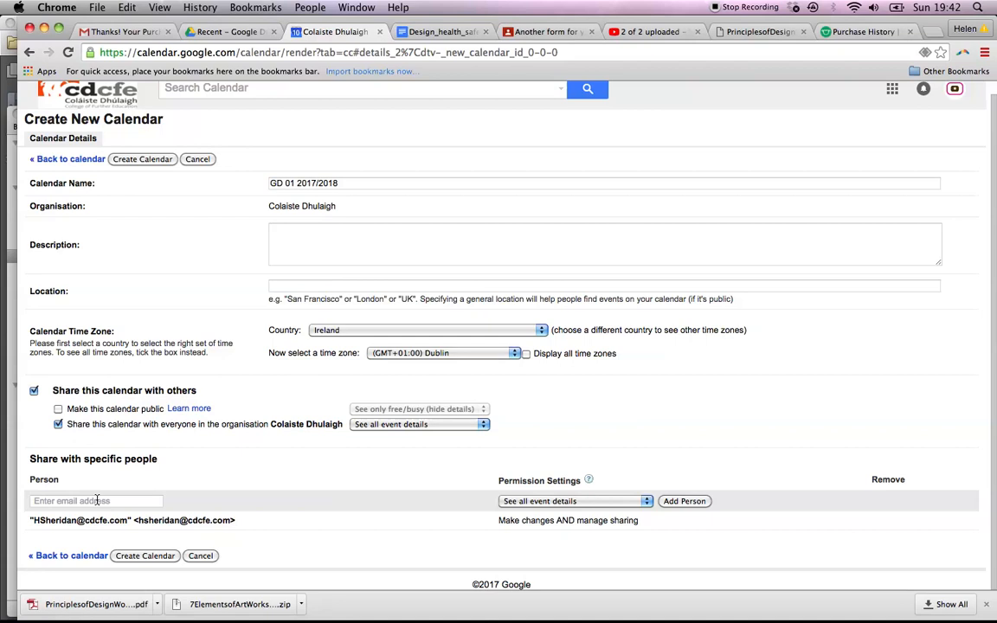
click(34, 392)
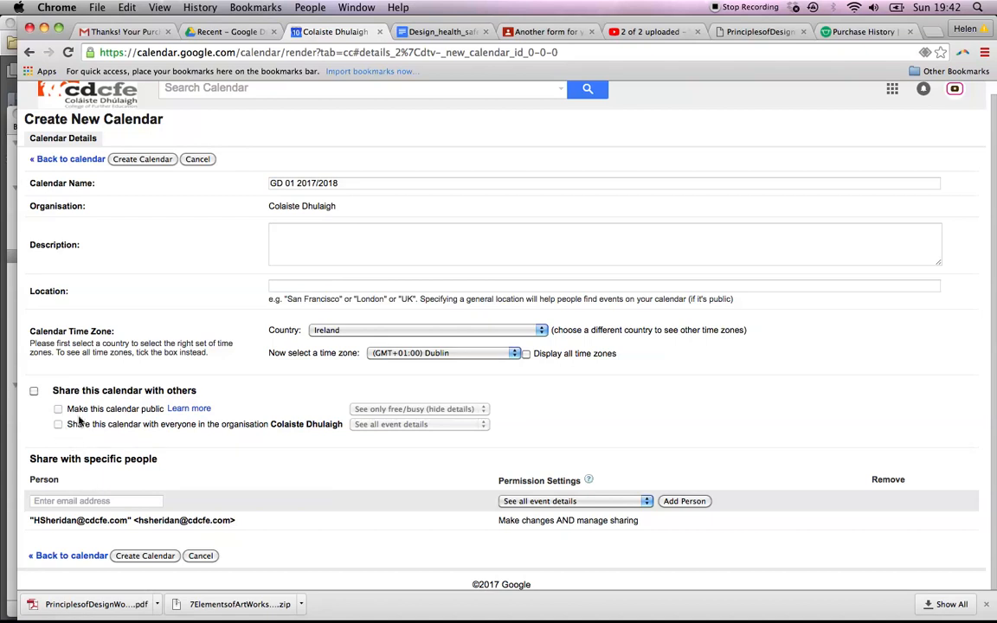
Add a colleague to the calendar's specific-people sharing with "See all event details" permission, and remove that person again.
click(147, 505)
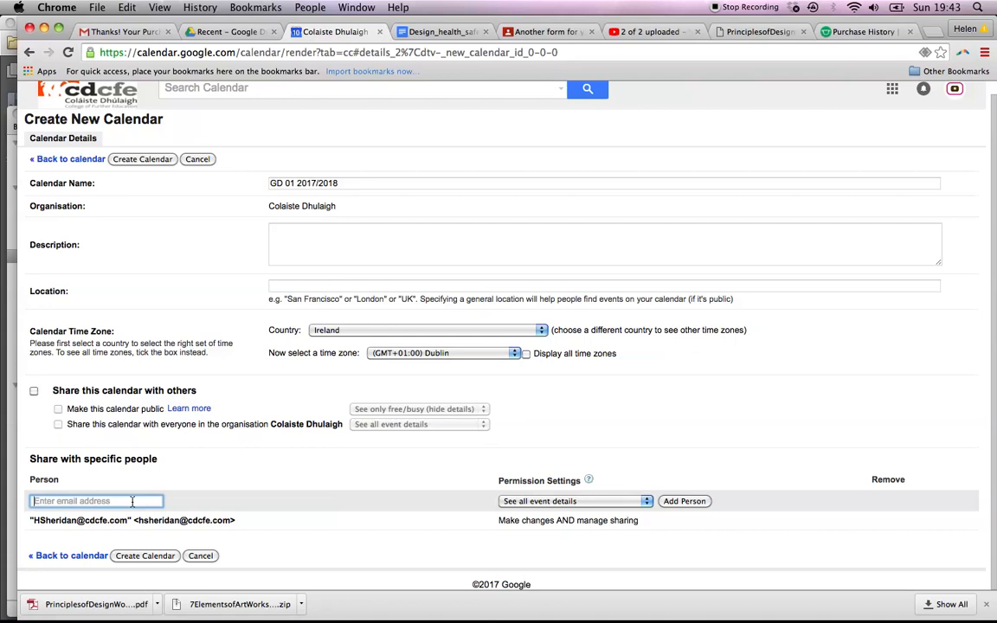
text(je)
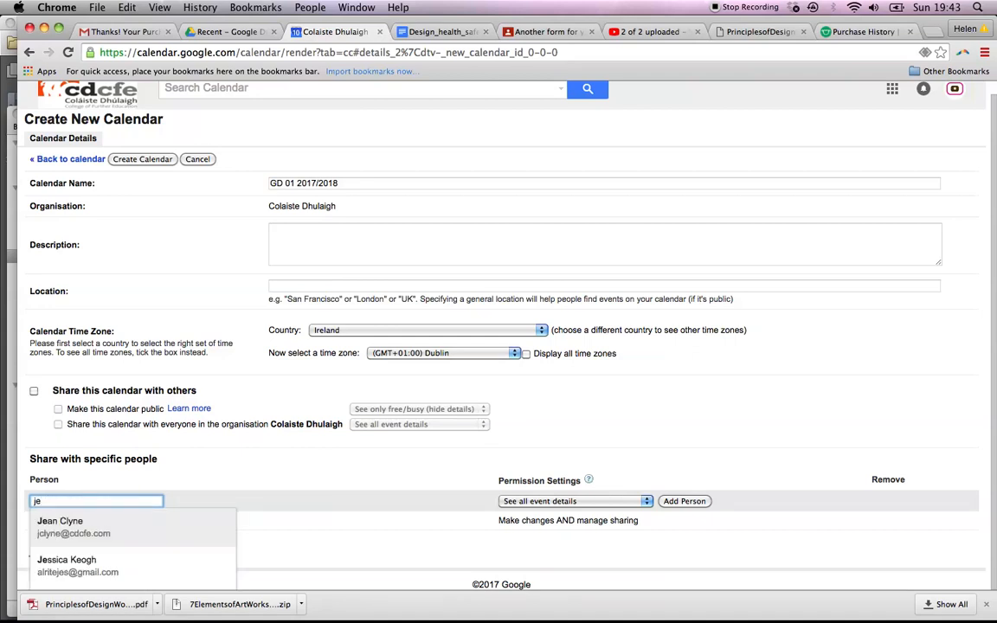
click(89, 538)
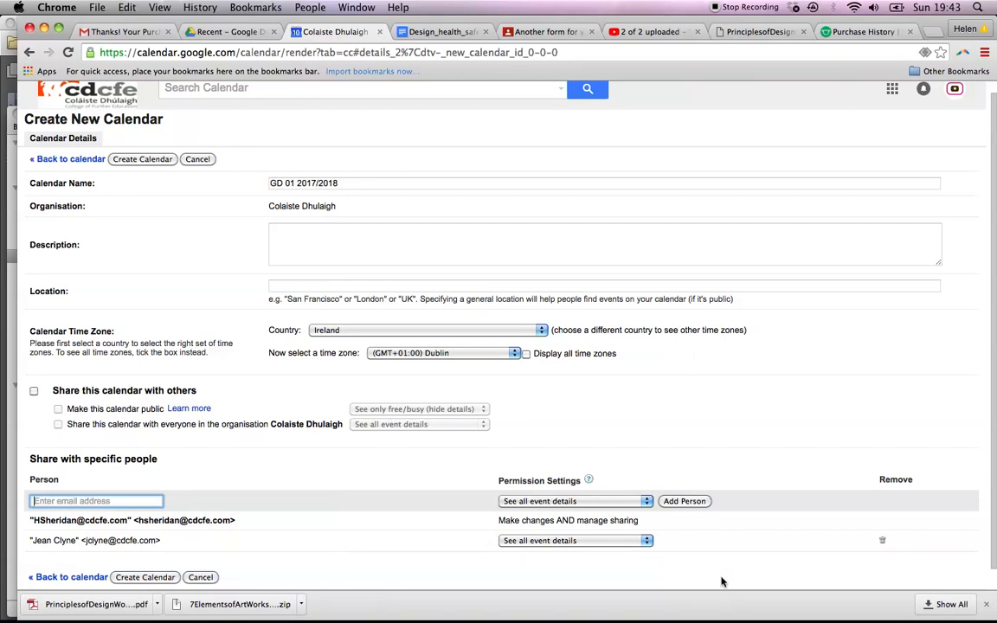
click(535, 542)
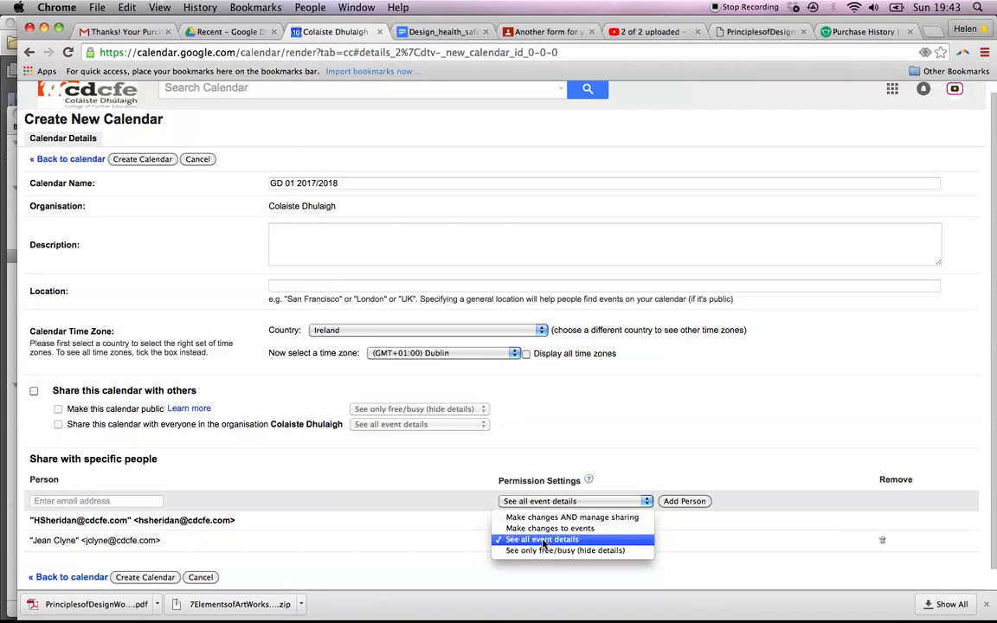
click(544, 540)
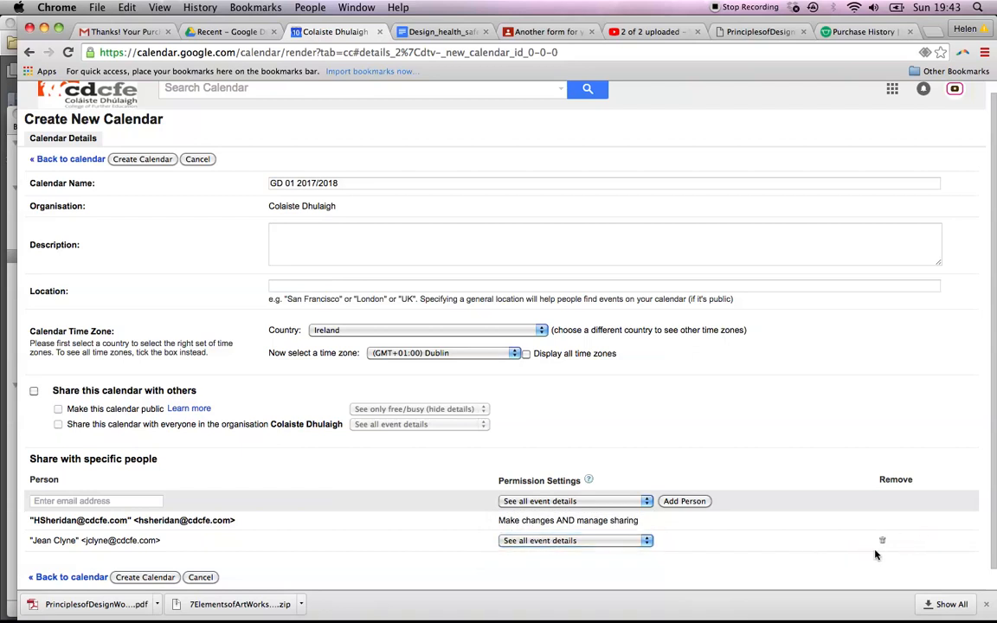
scroll(828, 552, down, 1)
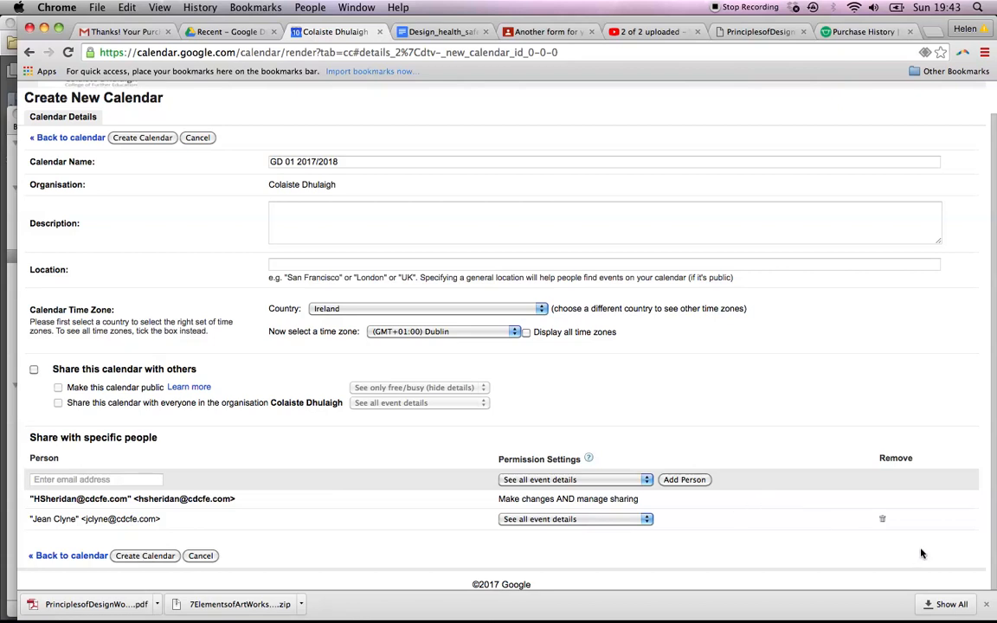
click(882, 518)
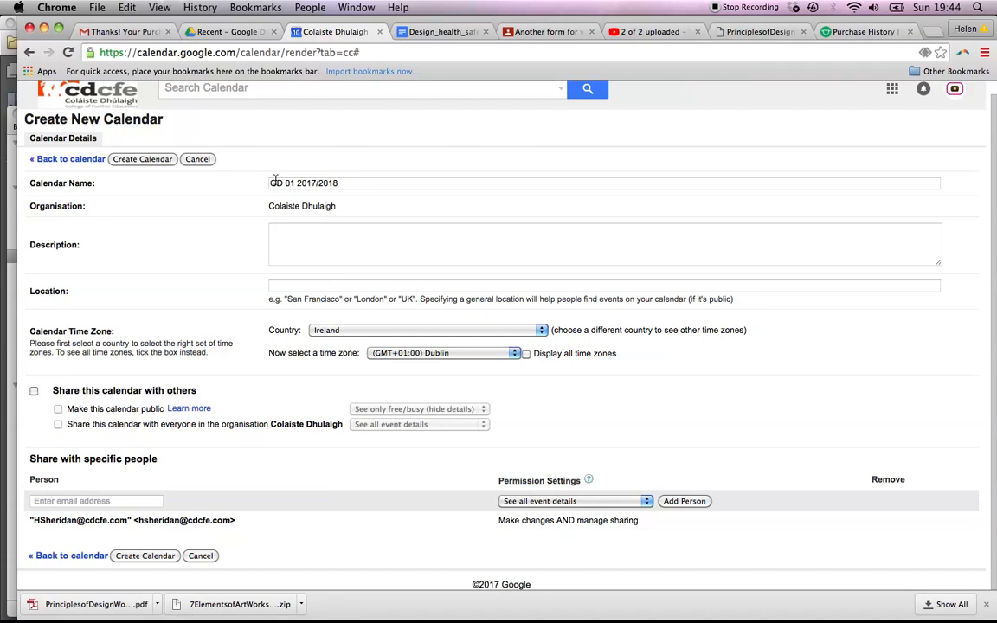
Create the GD 01 2017/2018 calendar with the entered details.
mouse_move(170, 612)
click(144, 555)
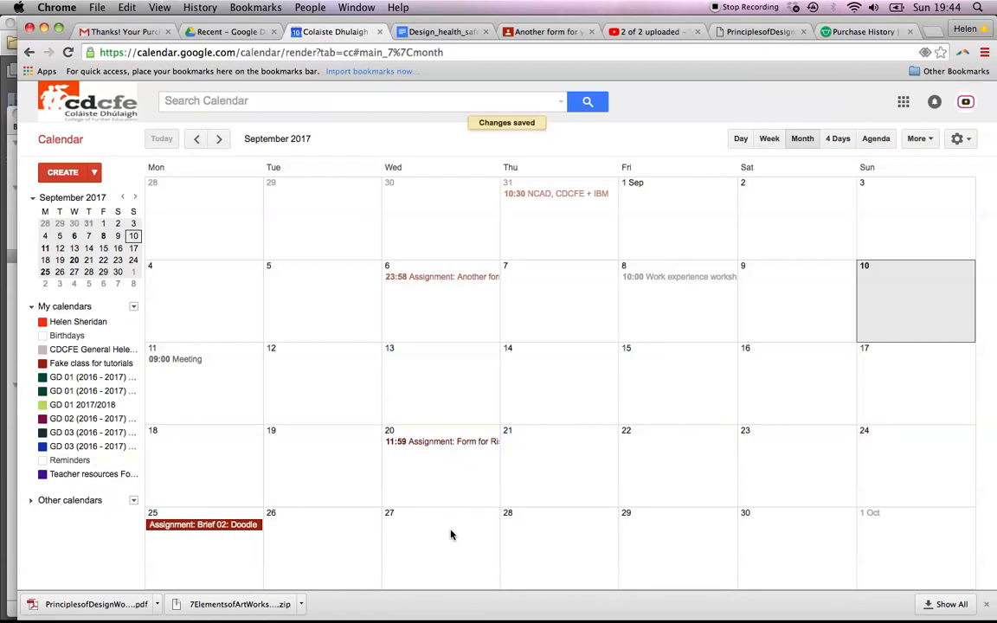
Create the event "Trip to Botanic Gardens" on Wednesday 27 September in the GD 01 2017/2018 calendar.
scroll(450, 534, down, 3)
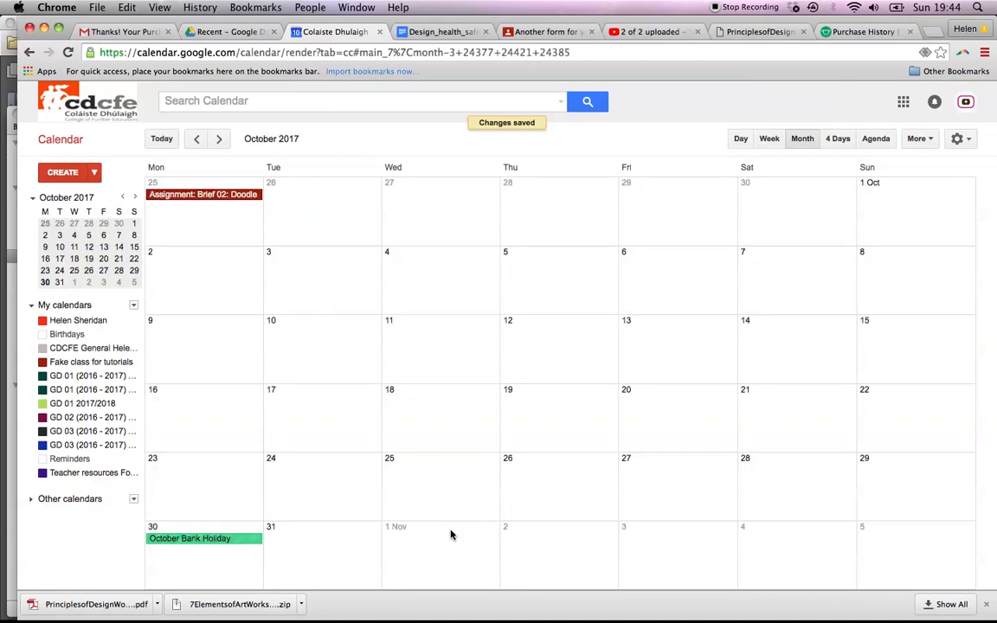
click(436, 205)
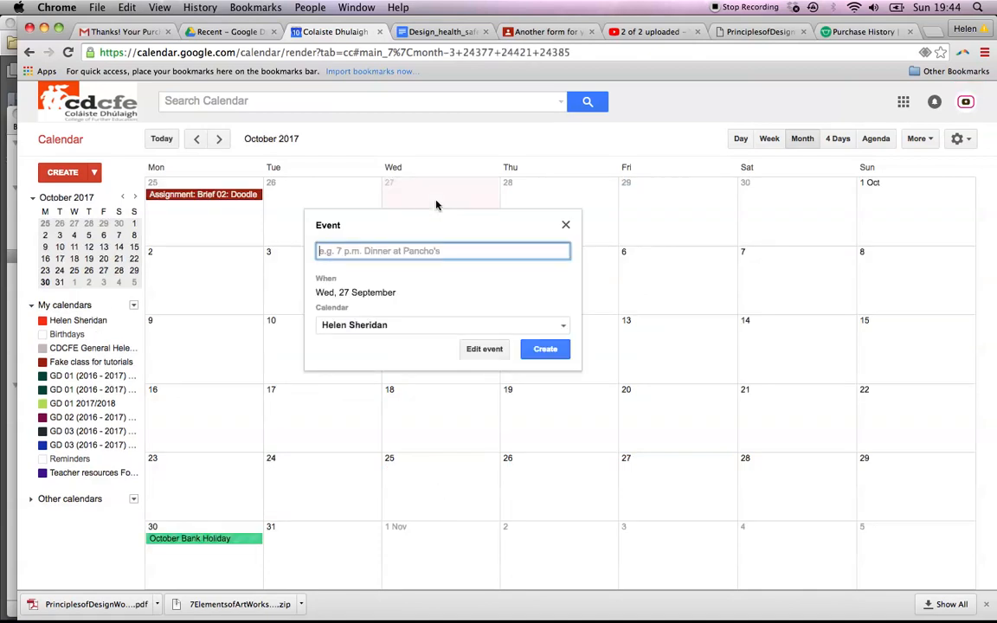
text(Tr)
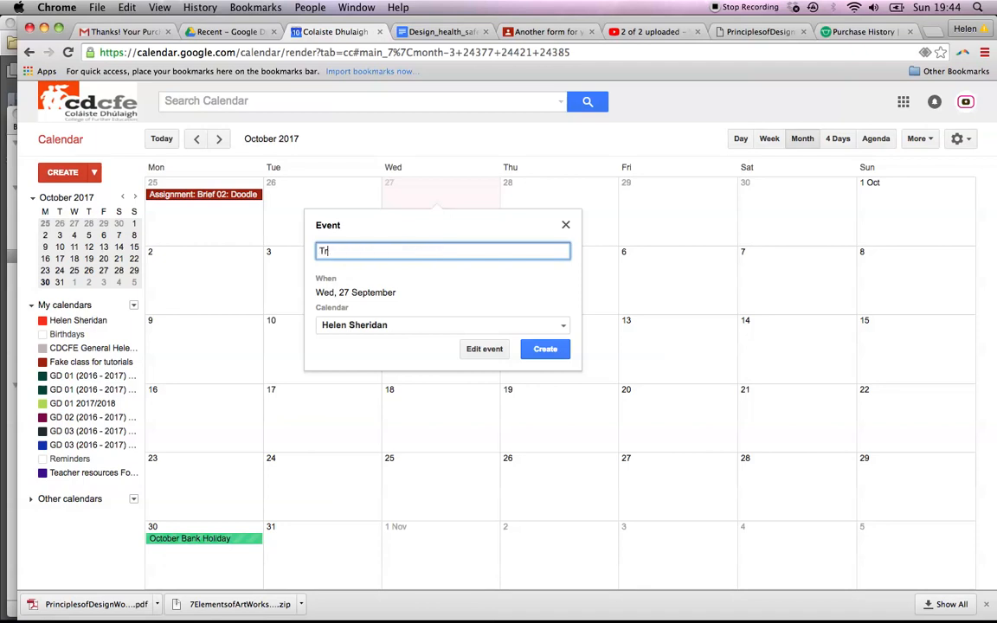
text(ip to Botanic Gardens)
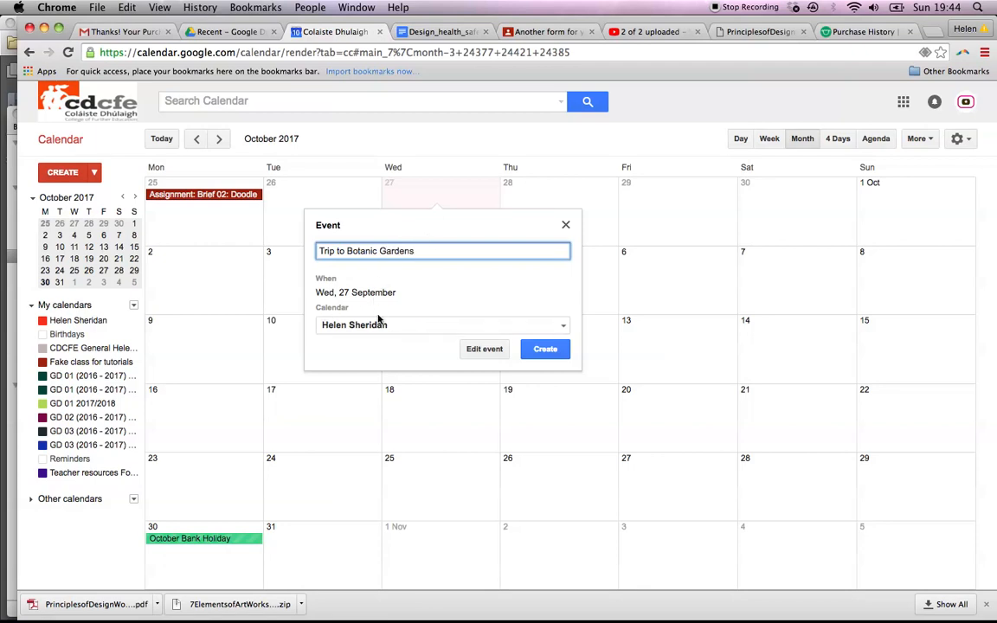
click(562, 330)
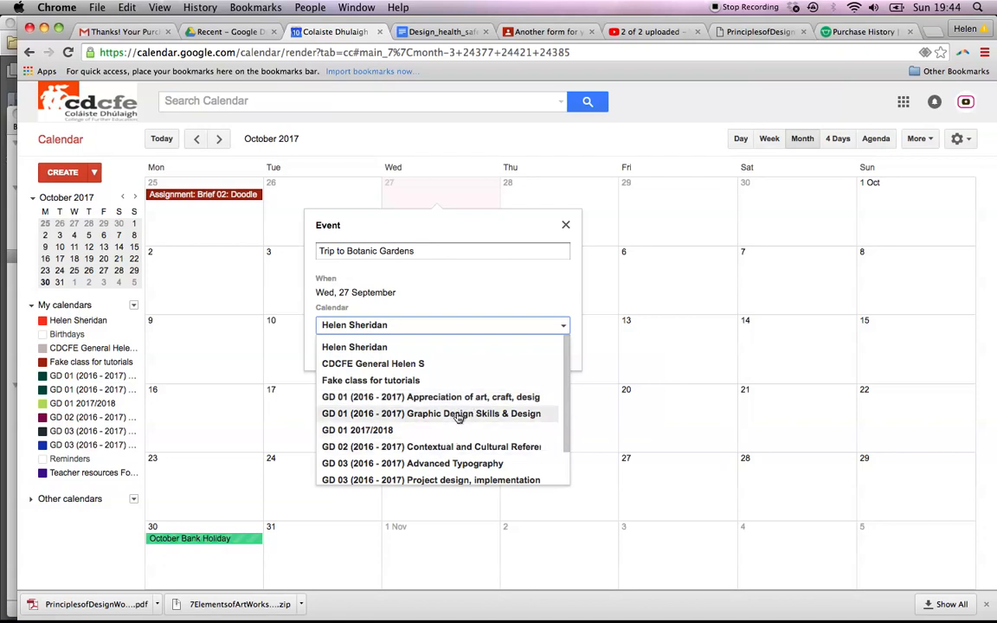
click(362, 432)
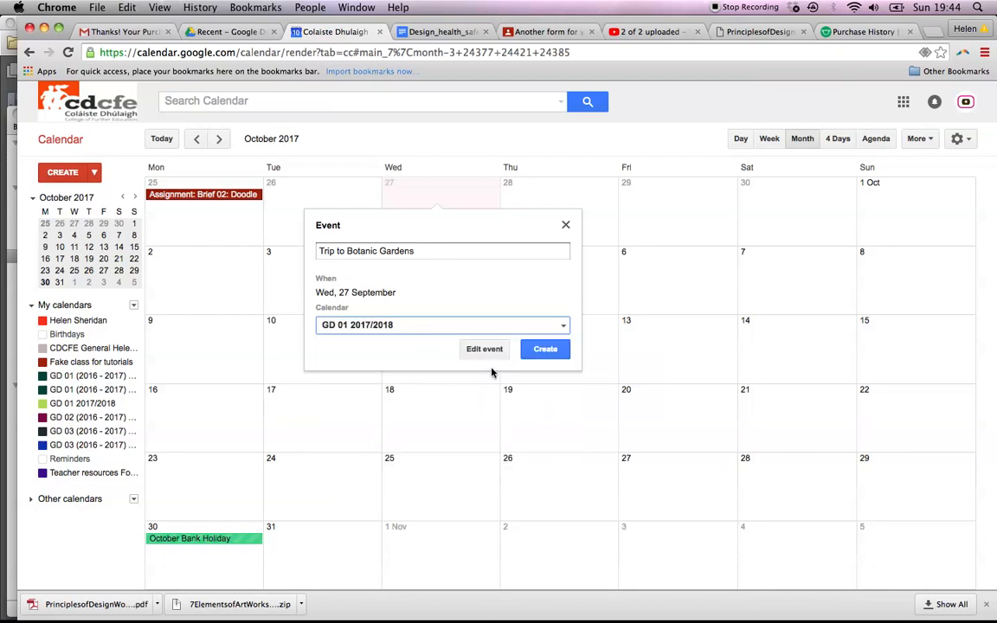
click(545, 349)
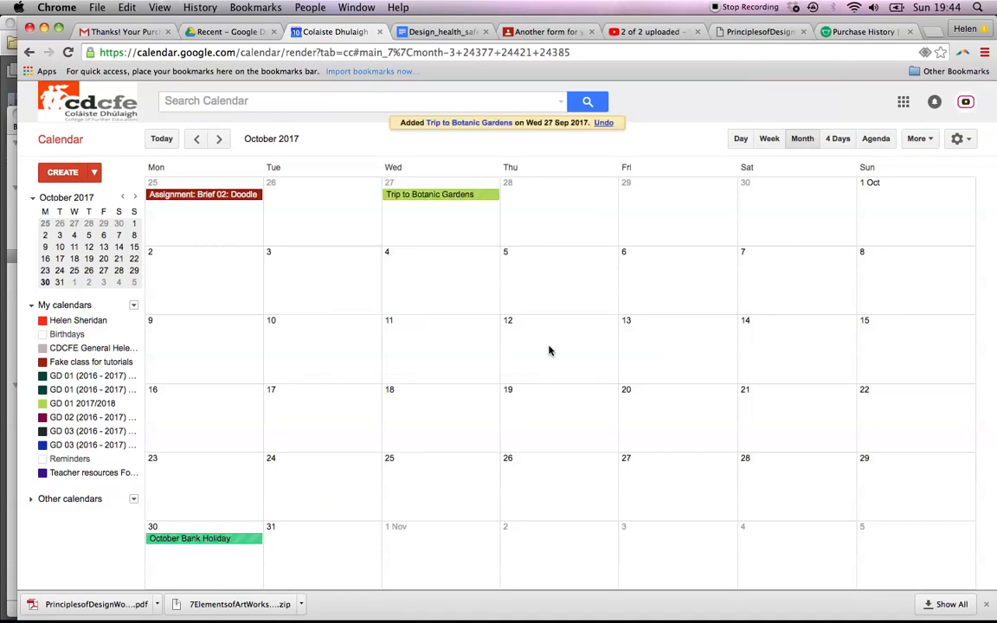
Edit the Trip to Botanic Gardens event and use Find a time to schedule it from 10:00 to 13:00 on 27 September.
click(413, 197)
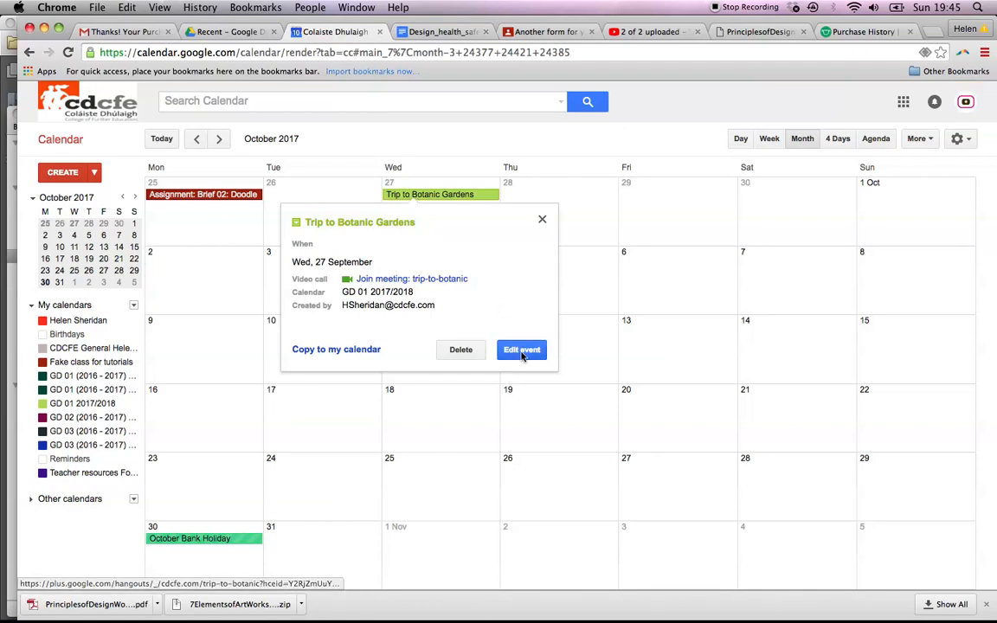
click(522, 350)
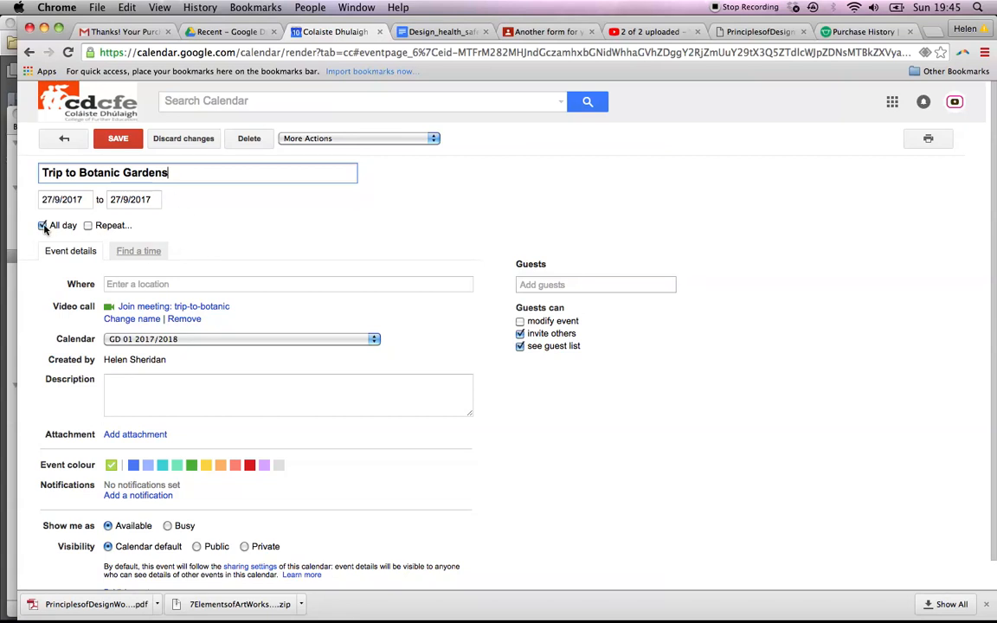
click(130, 253)
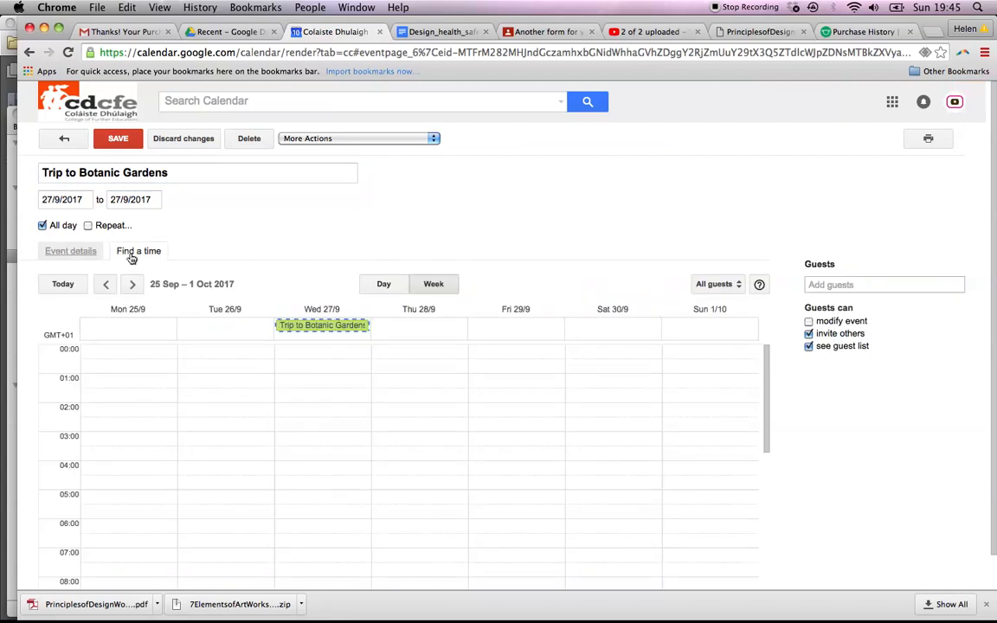
scroll(278, 402, down, 3)
scroll(280, 403, down, 2)
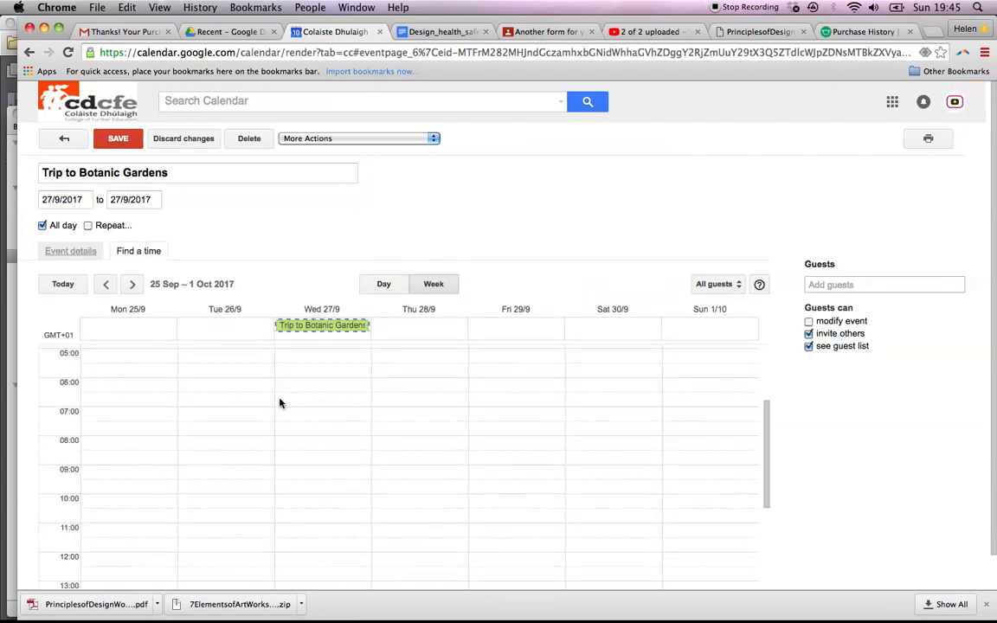
click(314, 506)
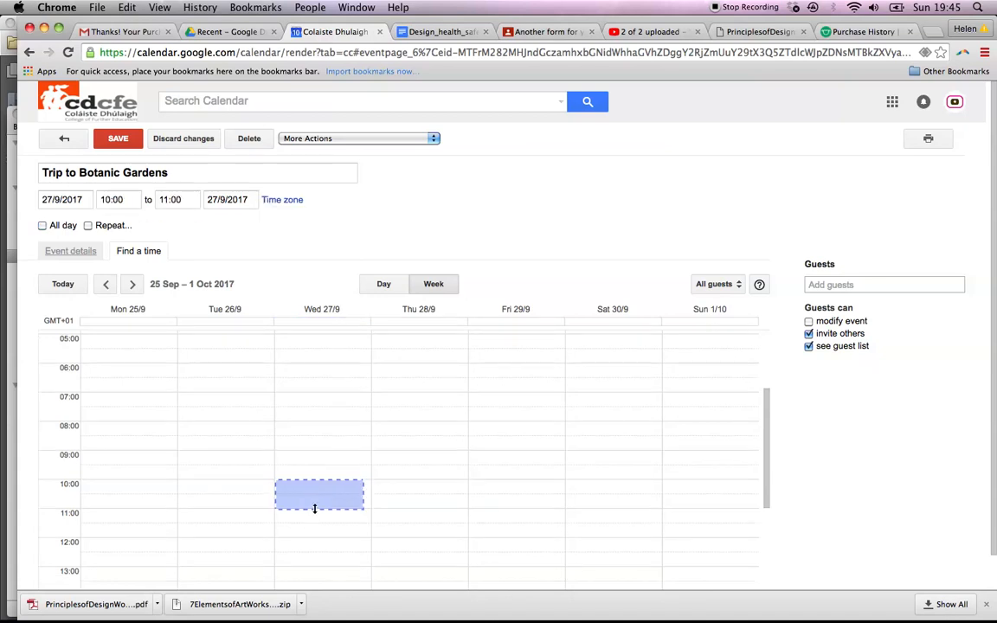
drag(313, 510, 314, 559)
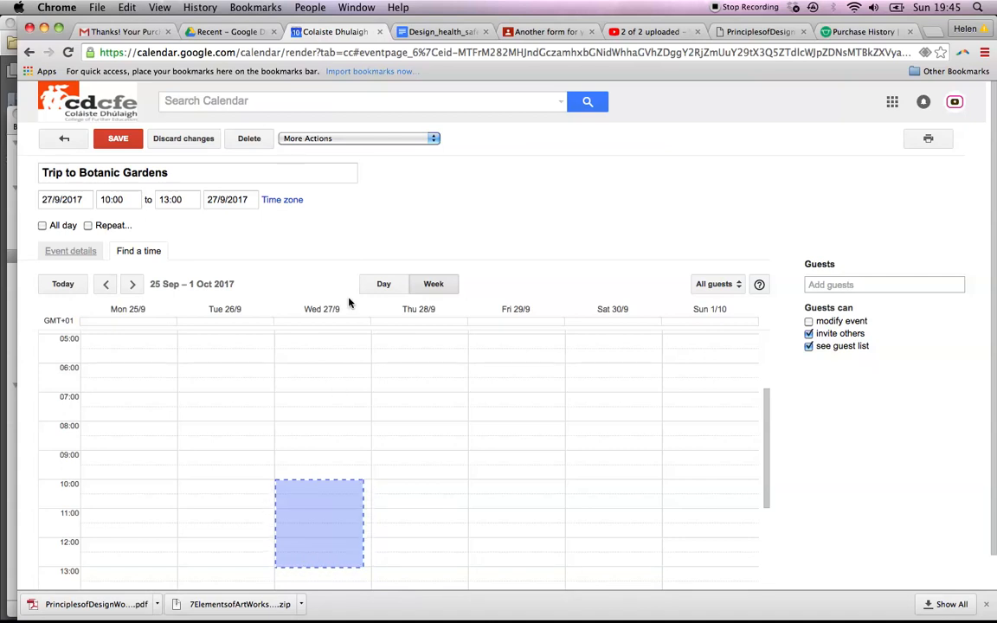
Set the location of the Trip to Botanic Gardens event to the suggested place "National Botanic Gardens, Ireland".
click(77, 252)
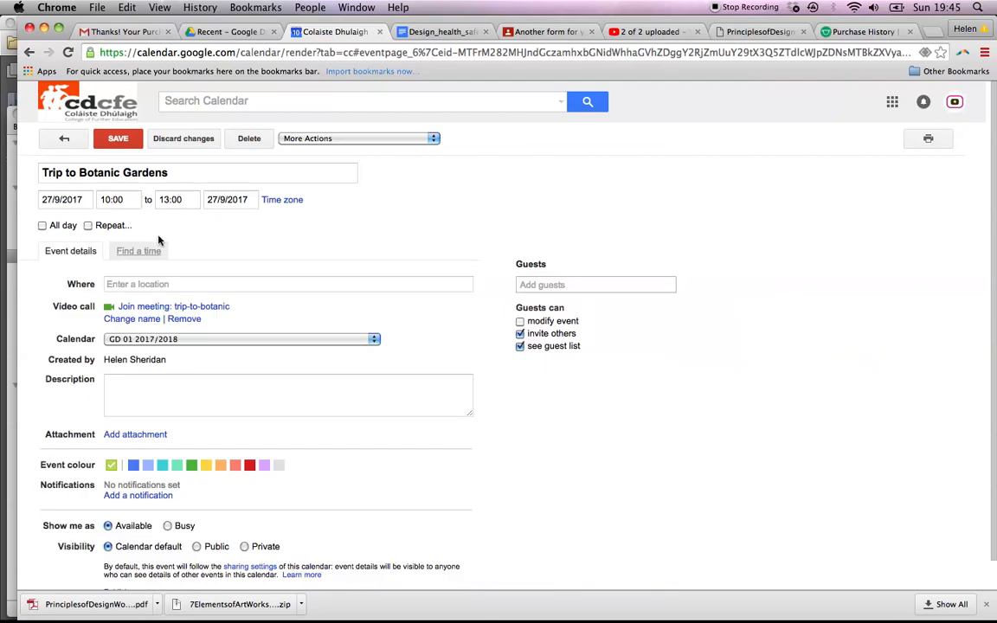
click(128, 283)
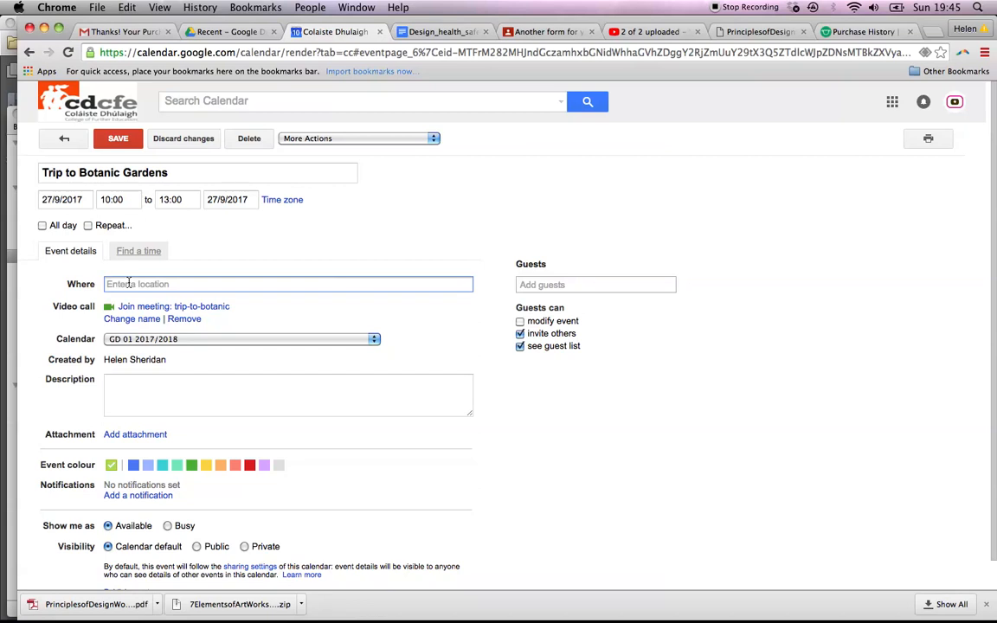
text(Botan)
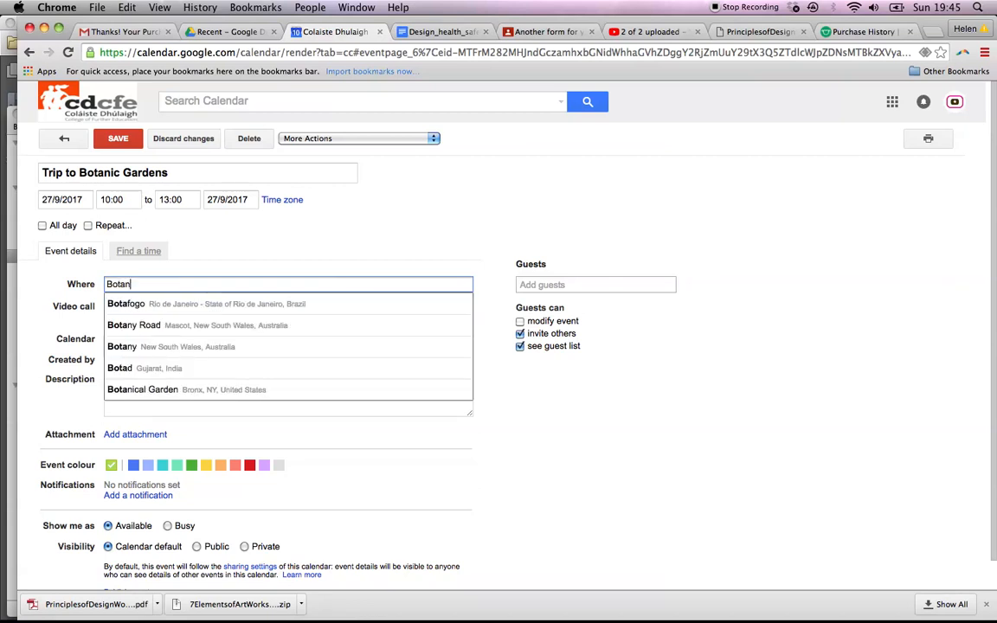
text(ic )
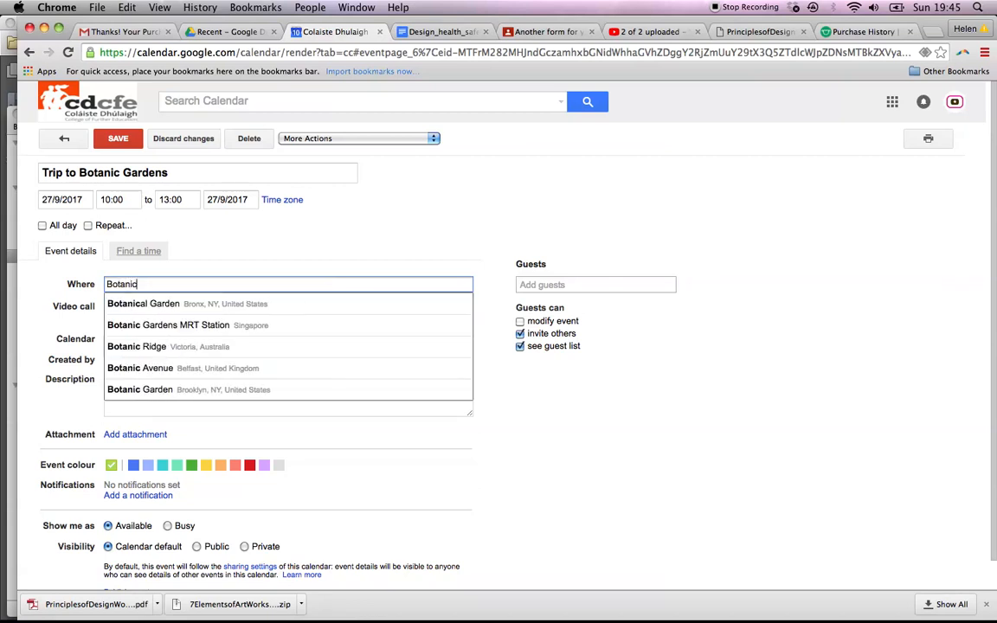
text(garden)
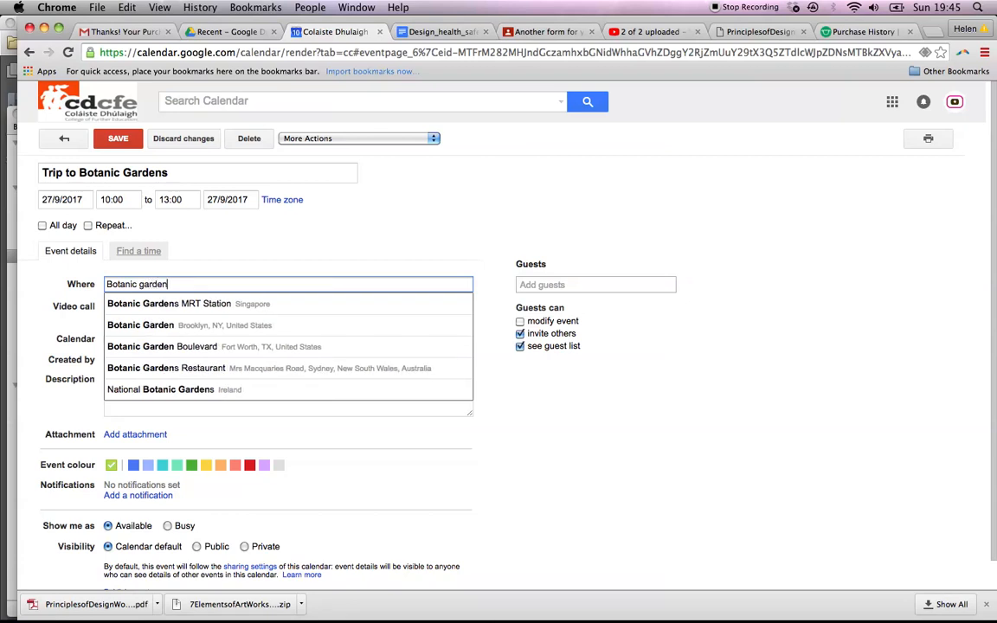
text(s)
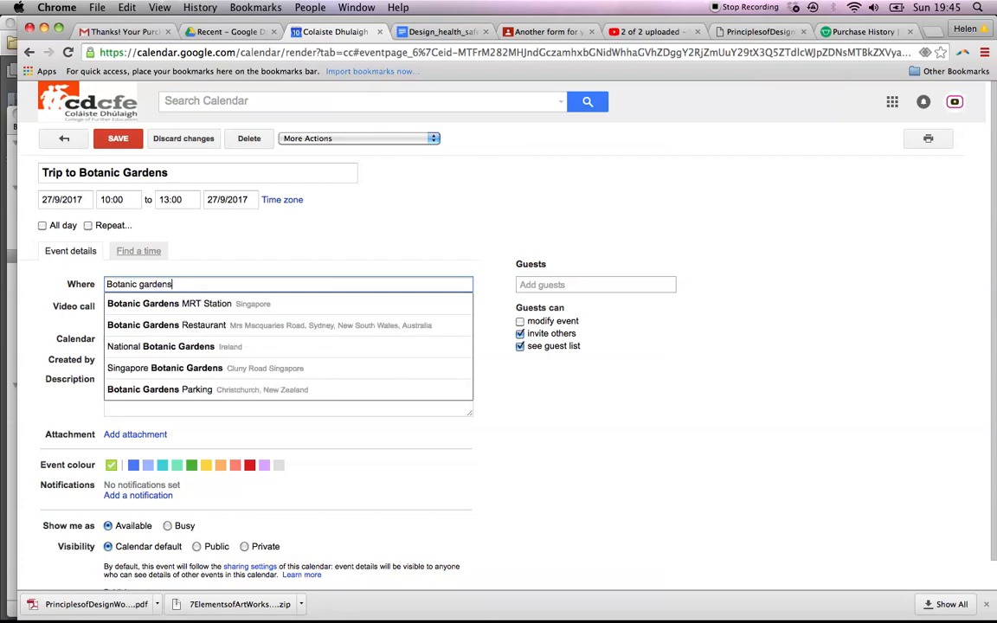
click(146, 347)
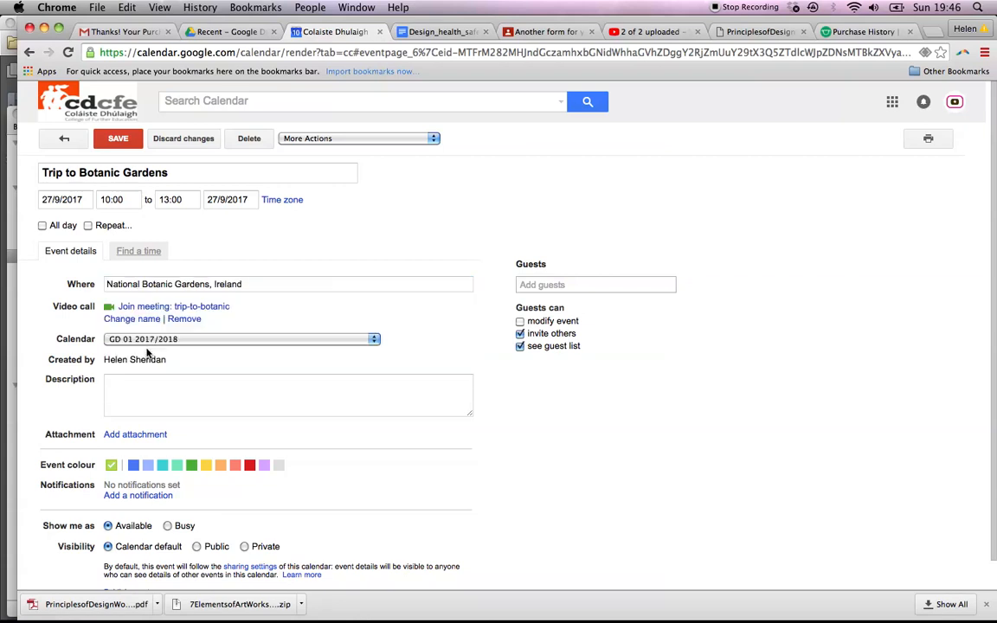
Enter the event description "Please bring with you a notebook, camera and drawing tools.".
click(138, 383)
text(Please )
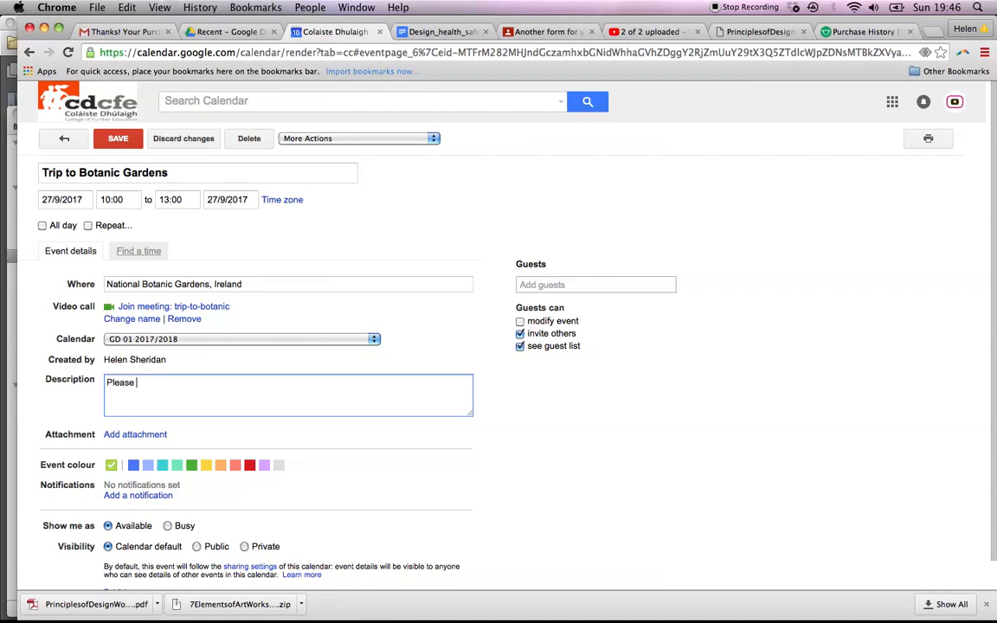
text(bring with you a notebo)
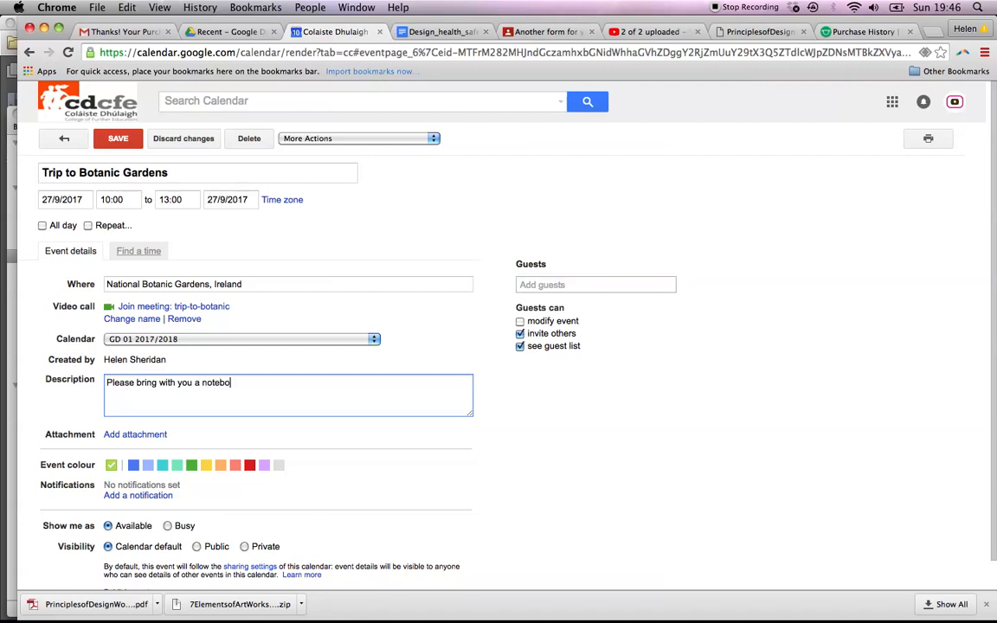
text(ok, camera and drawing tools.)
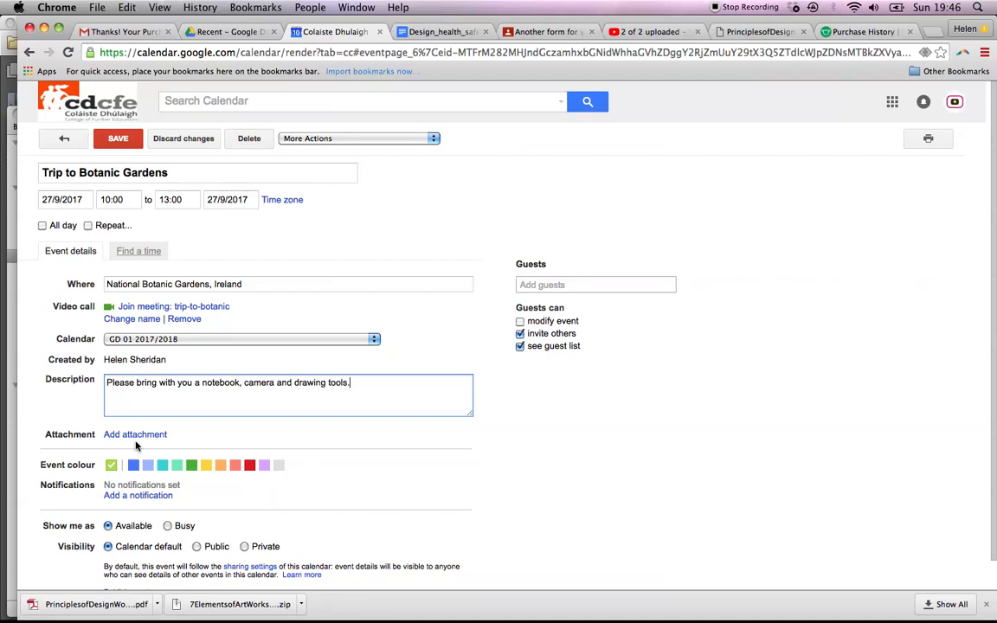
Attach the document GD02_Feedback_samples_HND2 from My Drive to the event.
click(136, 436)
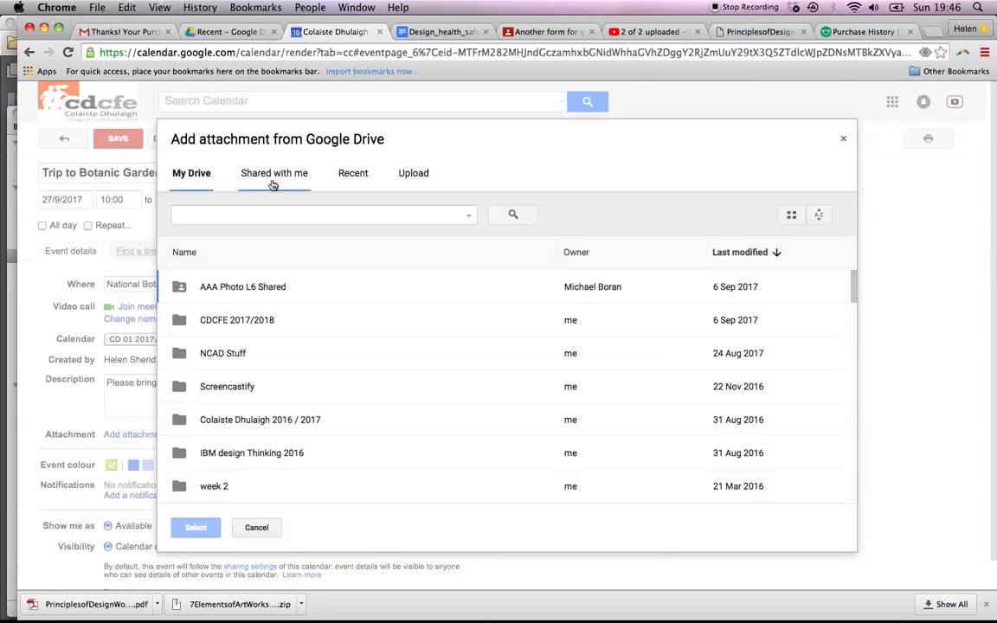
scroll(267, 412, down, 3)
scroll(266, 412, down, 6)
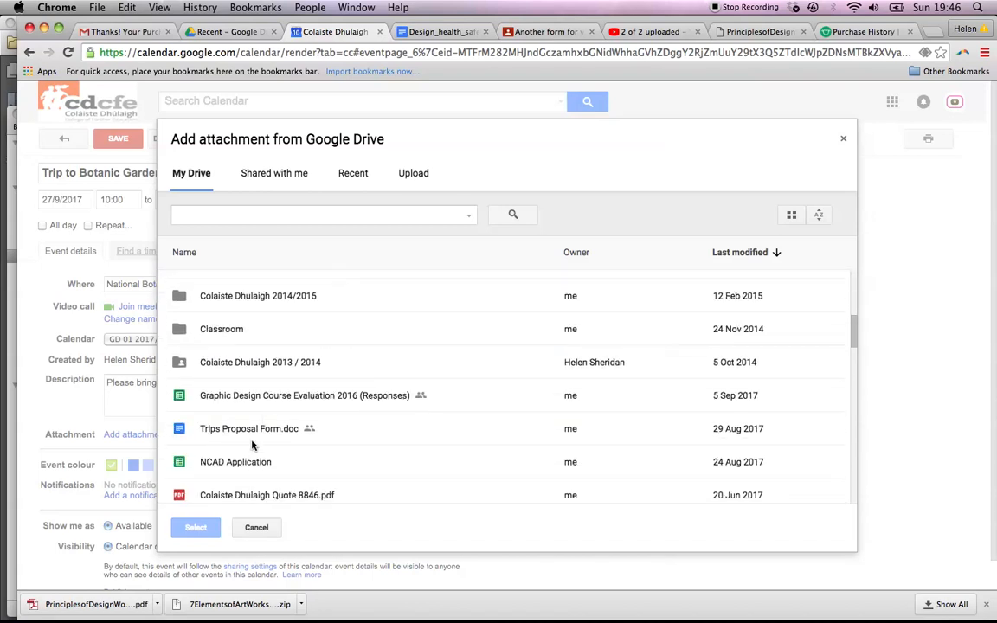
scroll(245, 435, down, 7)
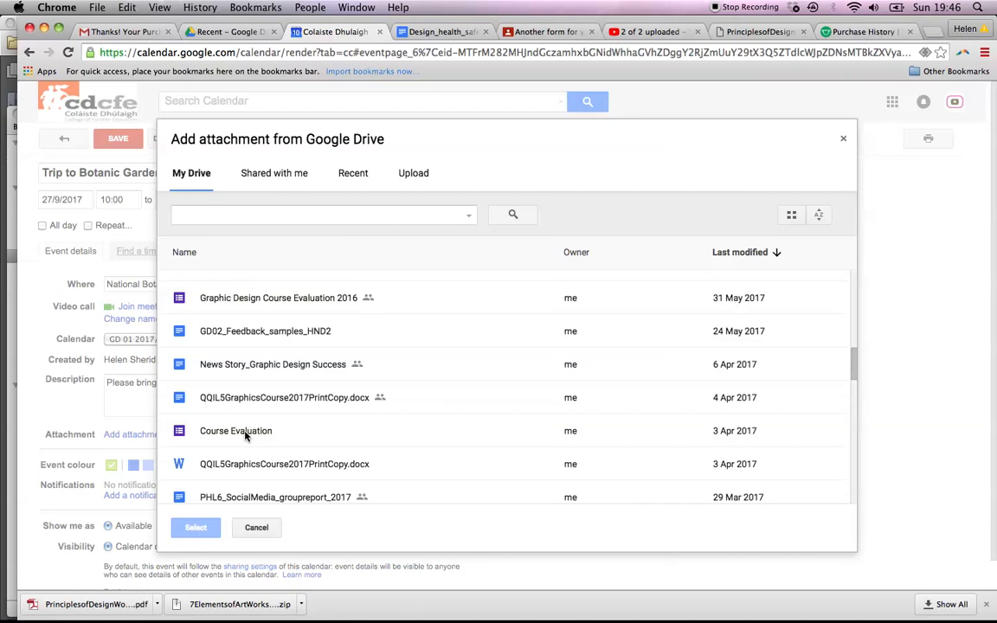
click(258, 338)
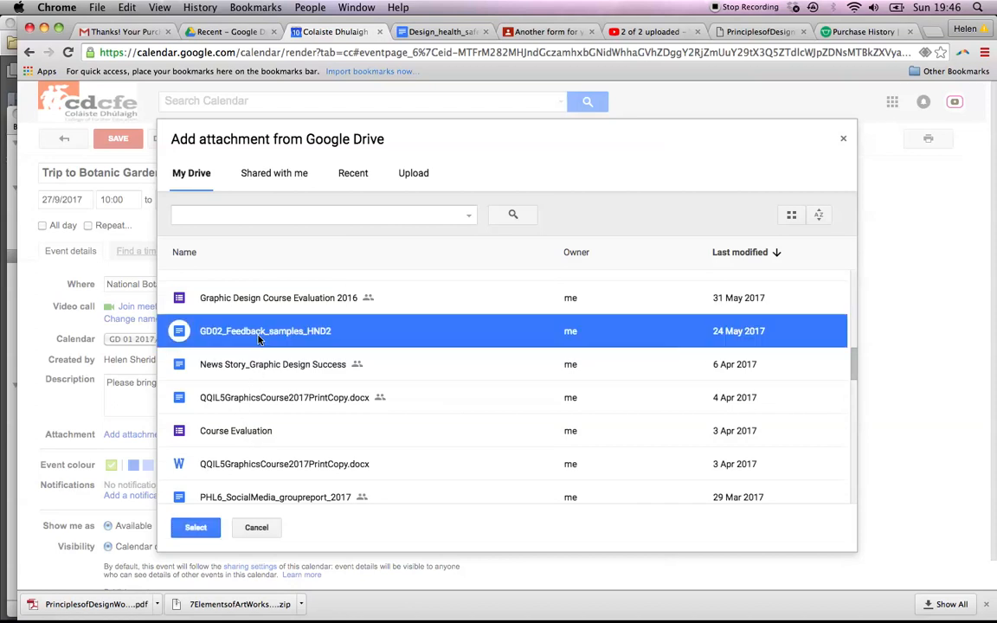
click(197, 530)
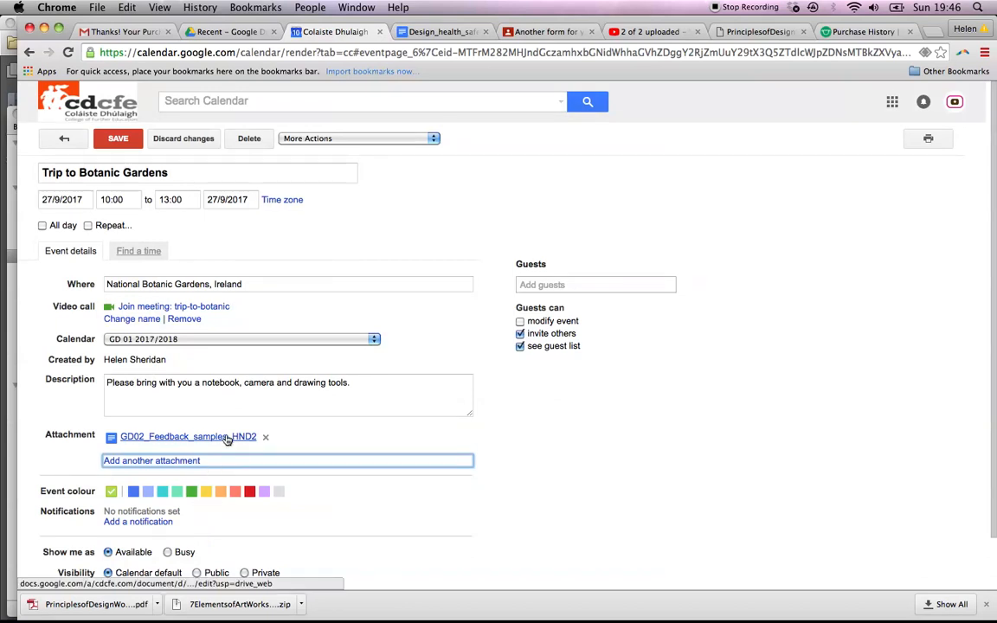
click(536, 473)
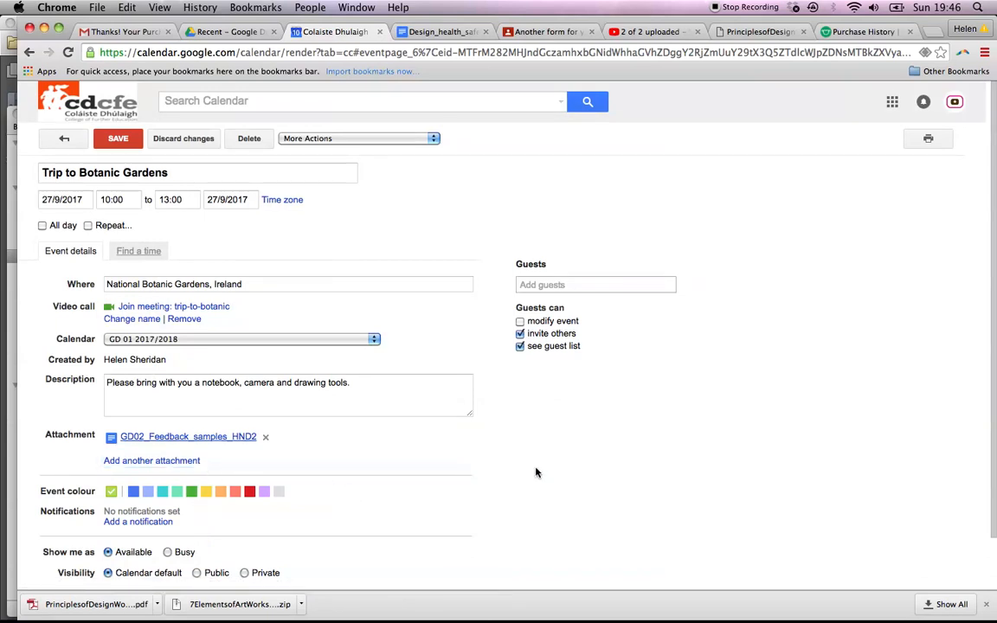
Add an email notification to the event, set to 1 day before it.
scroll(536, 472, down, 2)
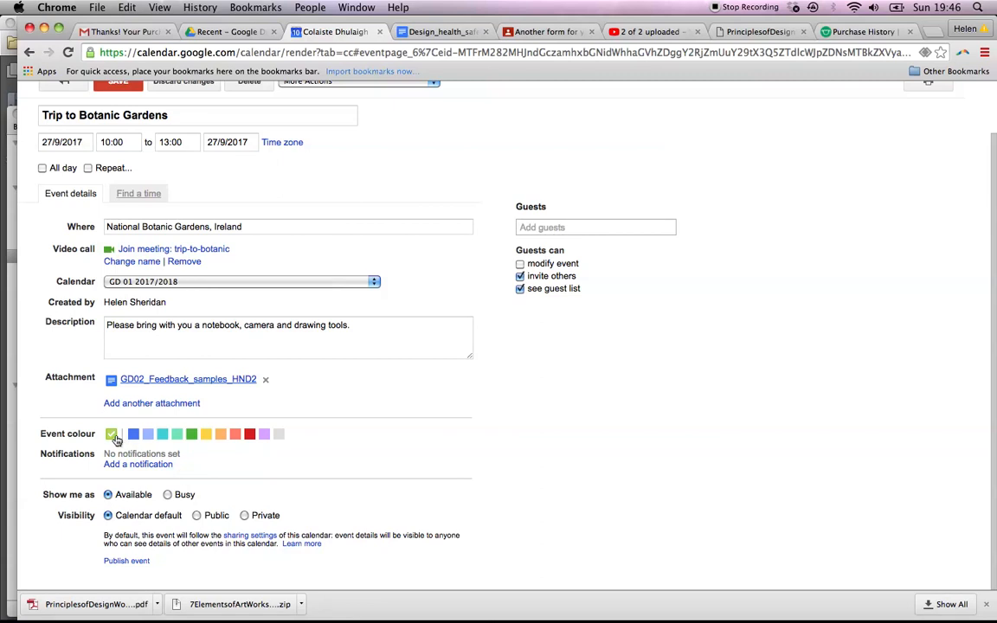
click(164, 466)
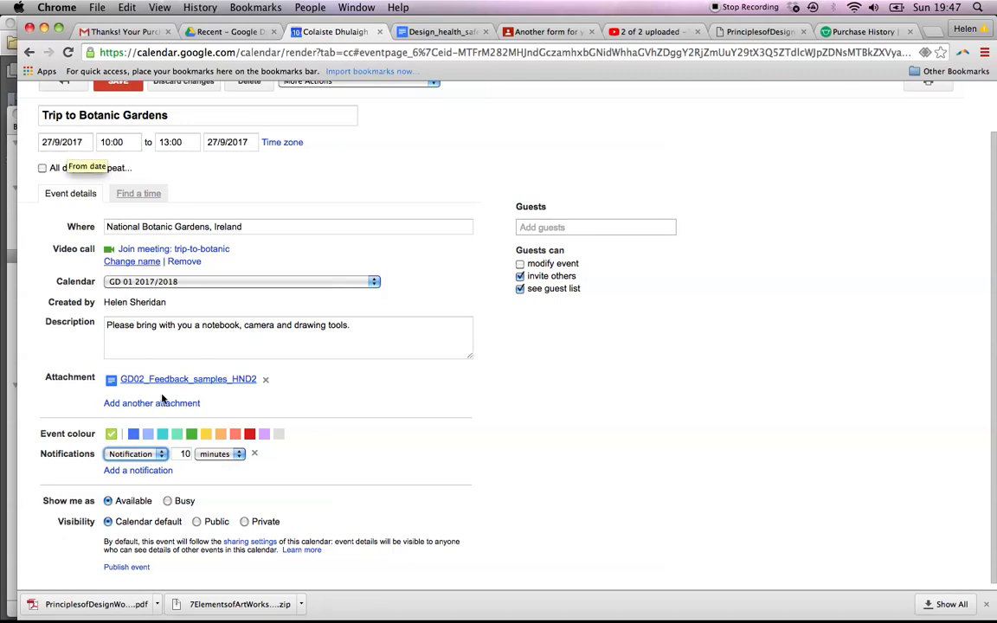
click(216, 454)
click(208, 474)
click(187, 455)
key(BackSpace)
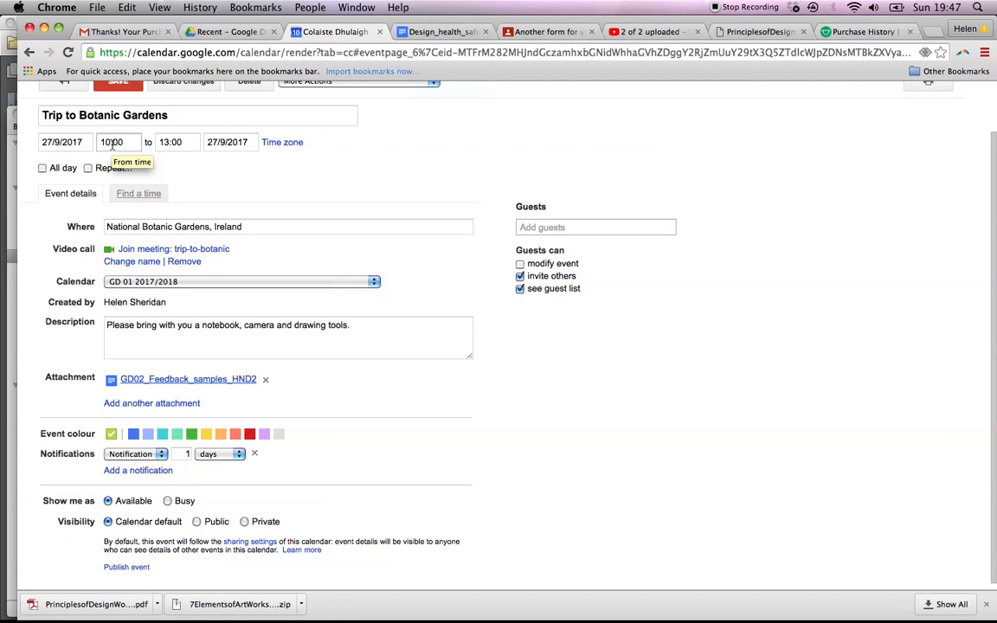
click(161, 454)
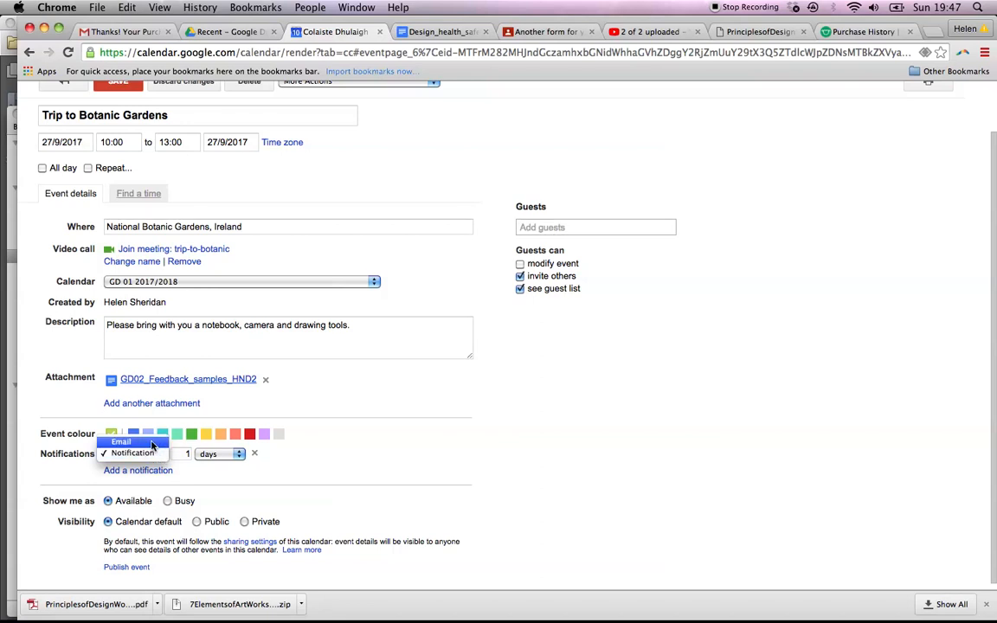
click(152, 443)
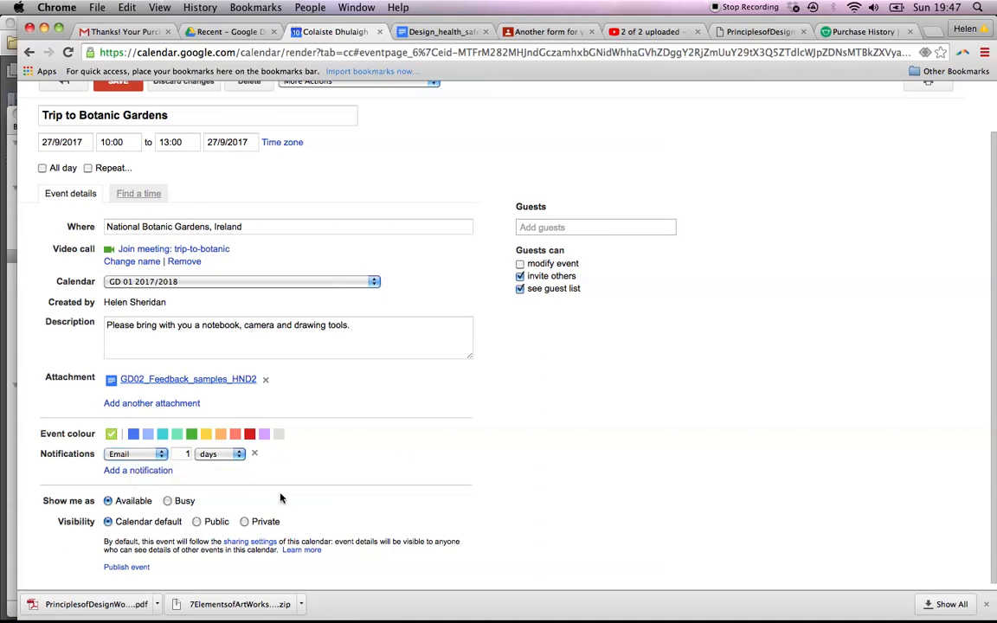
Add a second email notification set to 1 week before the event, and save the event.
click(163, 472)
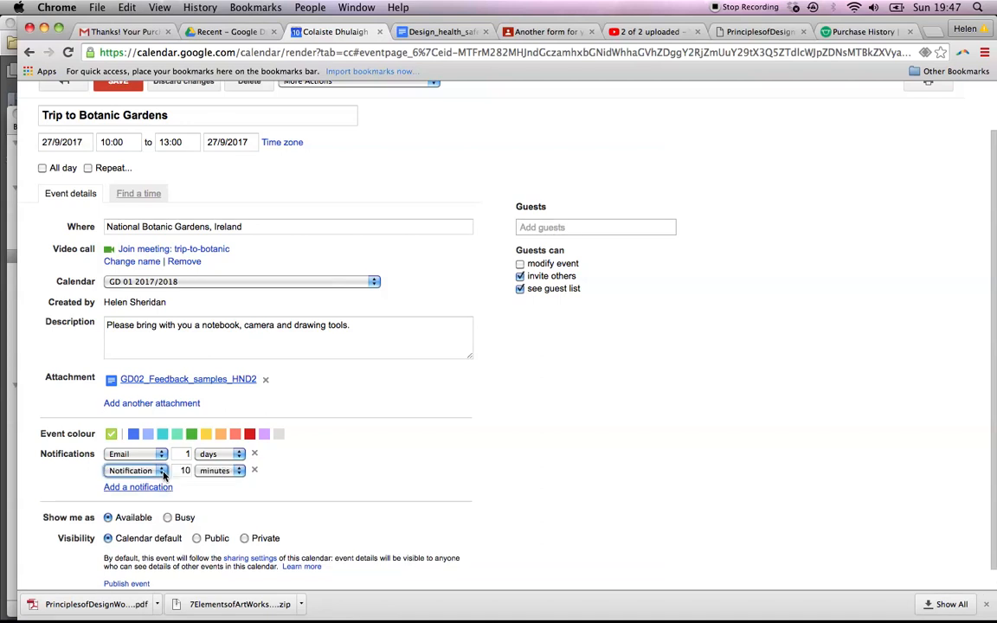
click(164, 472)
click(139, 458)
click(217, 471)
click(213, 502)
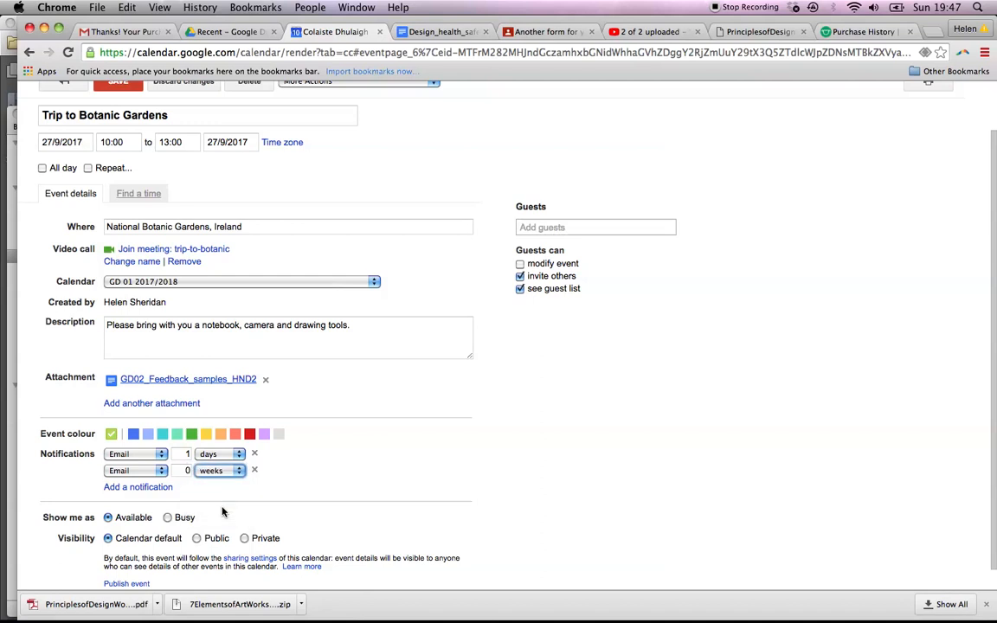
double_click(185, 470)
text(1)
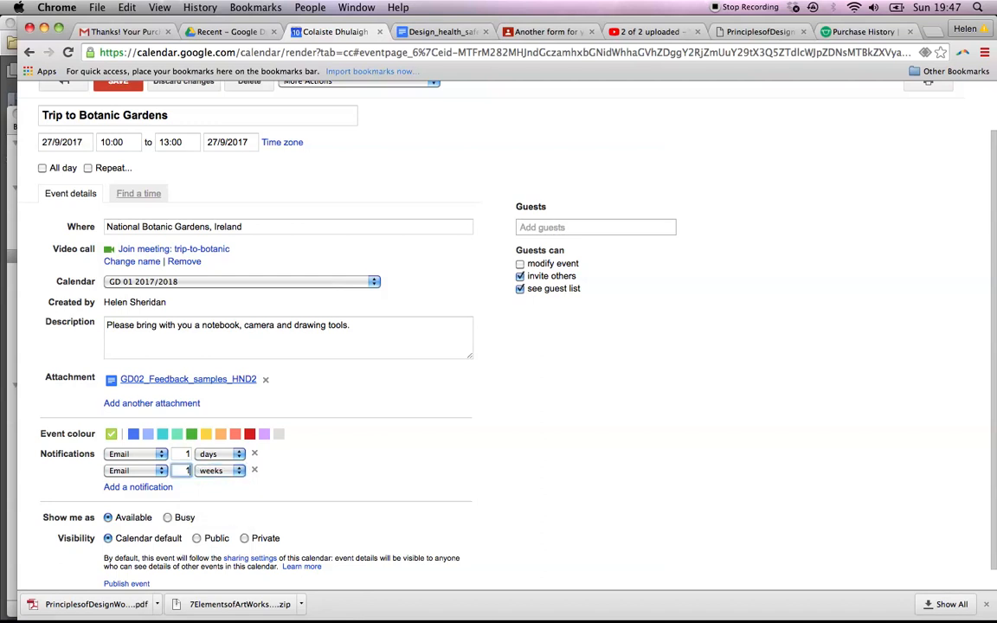
click(469, 500)
scroll(469, 500, down, 1)
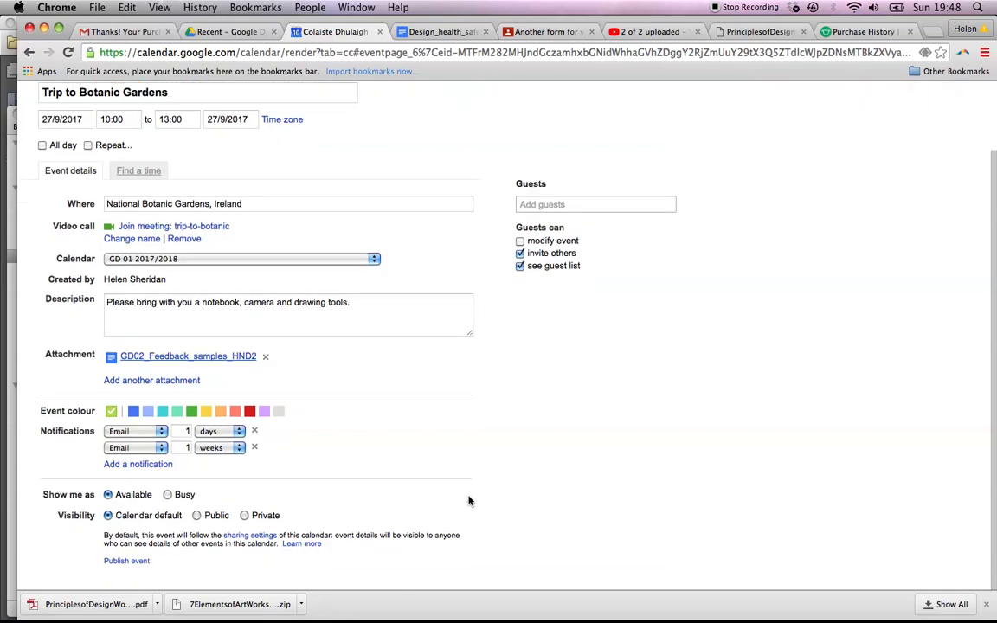
scroll(469, 500, up, 3)
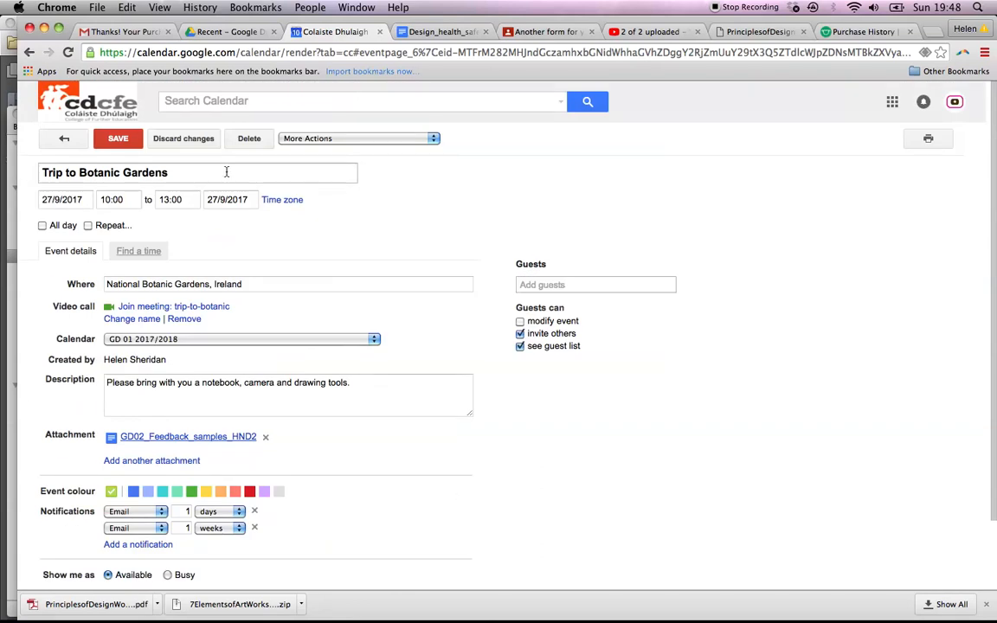
click(118, 139)
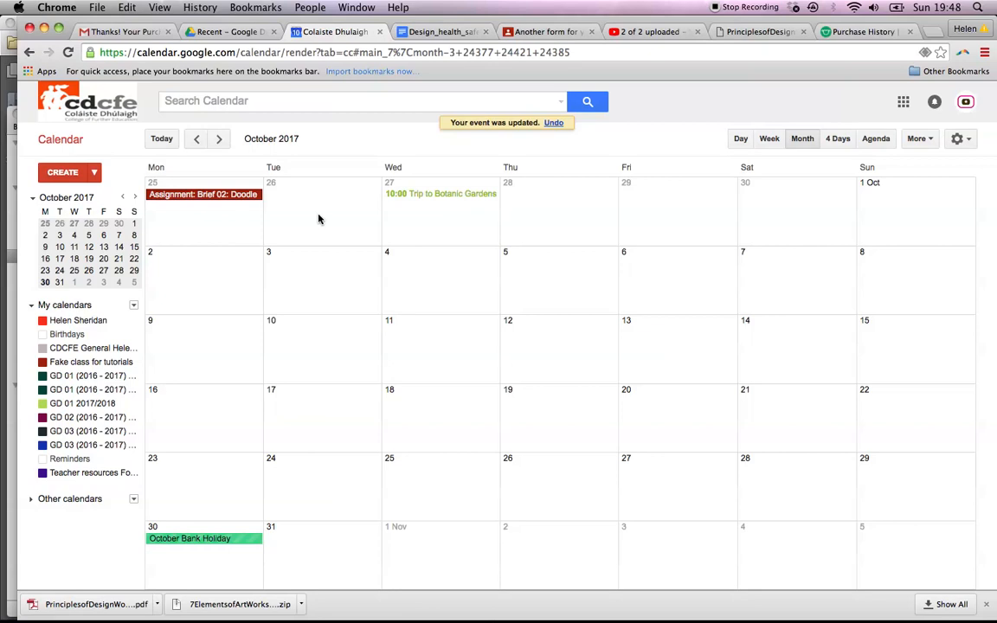
Move the Trip to Botanic Gardens event to Thursday 28 September in the month view, then check its details in the editor and save it.
click(196, 139)
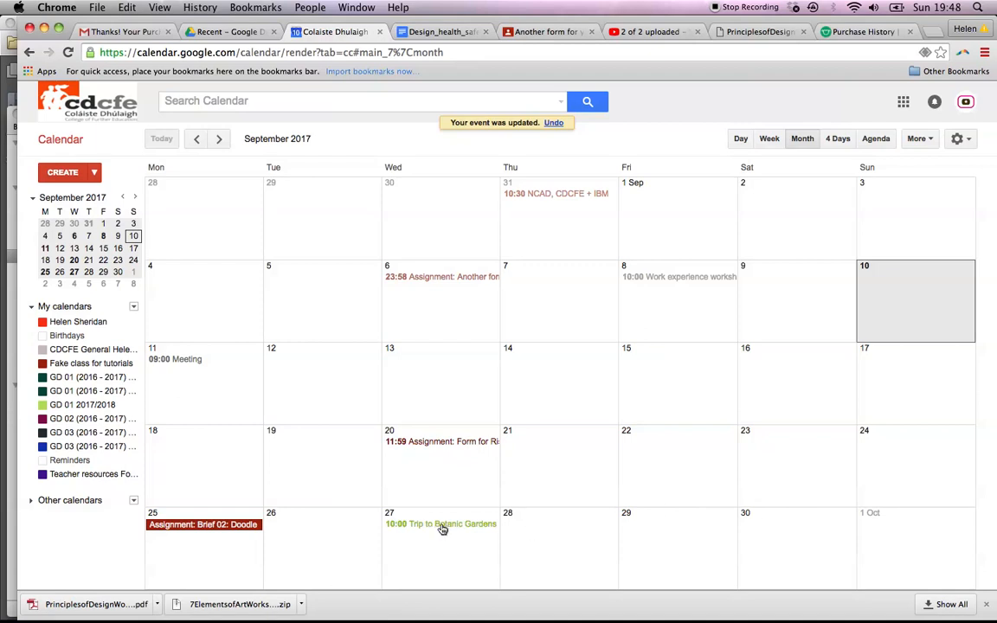
drag(442, 528, 571, 543)
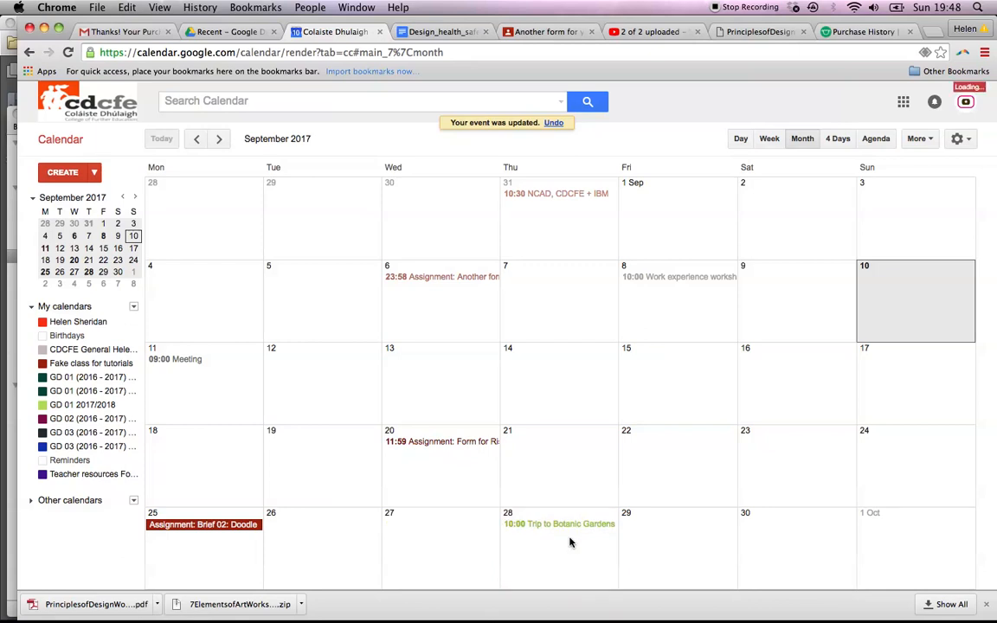
click(570, 525)
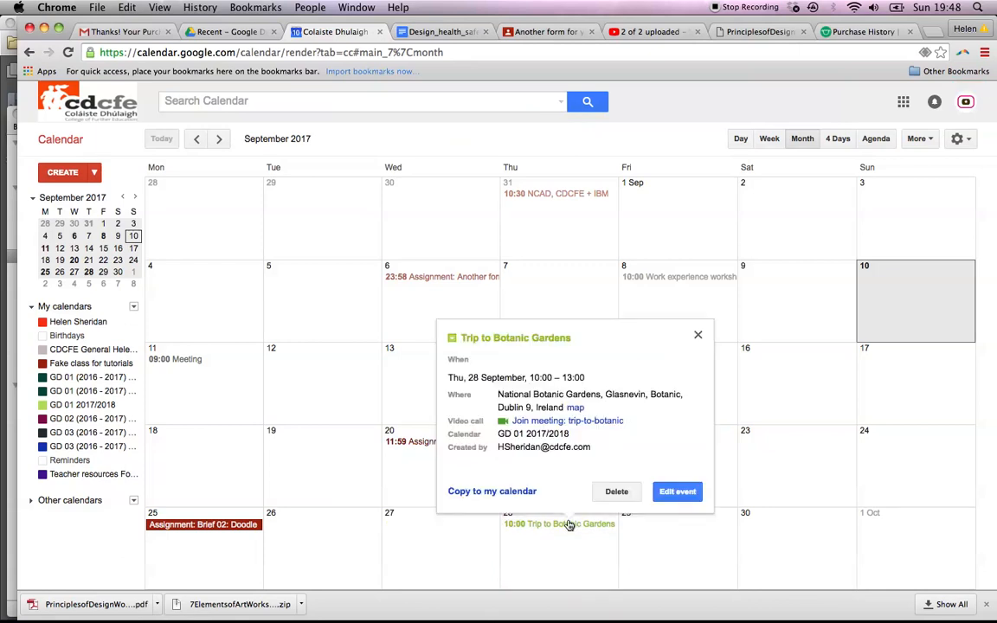
click(672, 490)
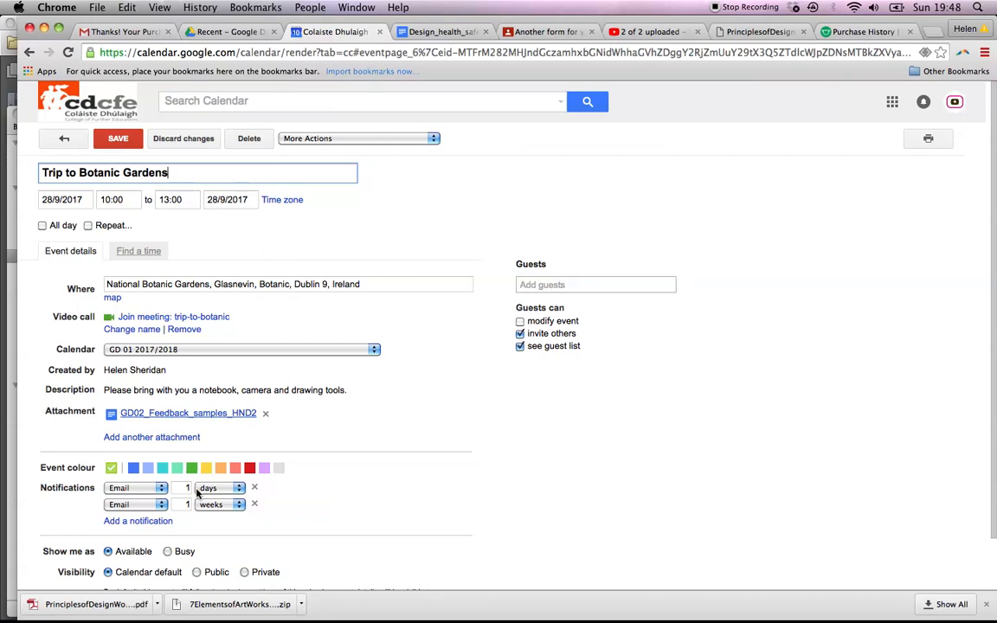
click(118, 140)
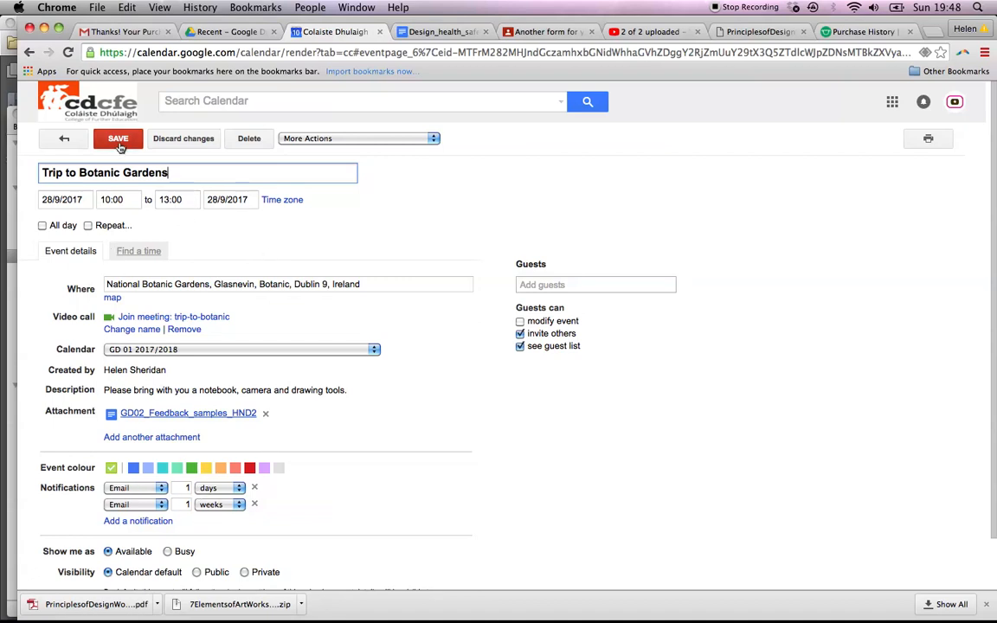